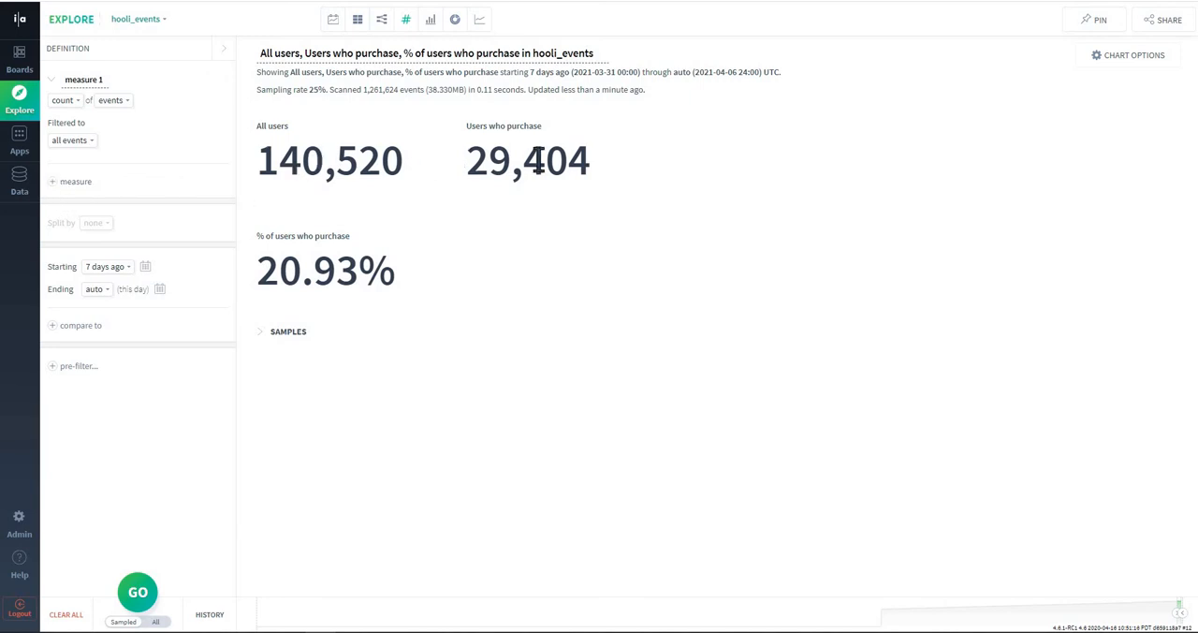
triple_click(377, 270)
drag(256, 271, 280, 271)
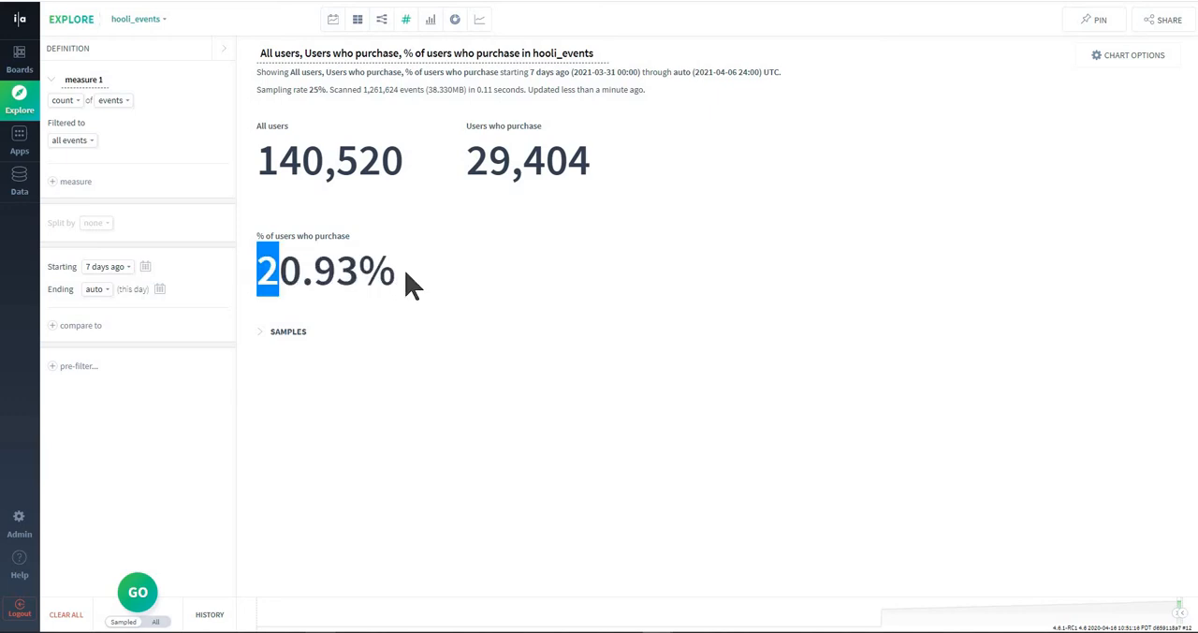
drag(406, 273, 401, 272)
click(335, 271)
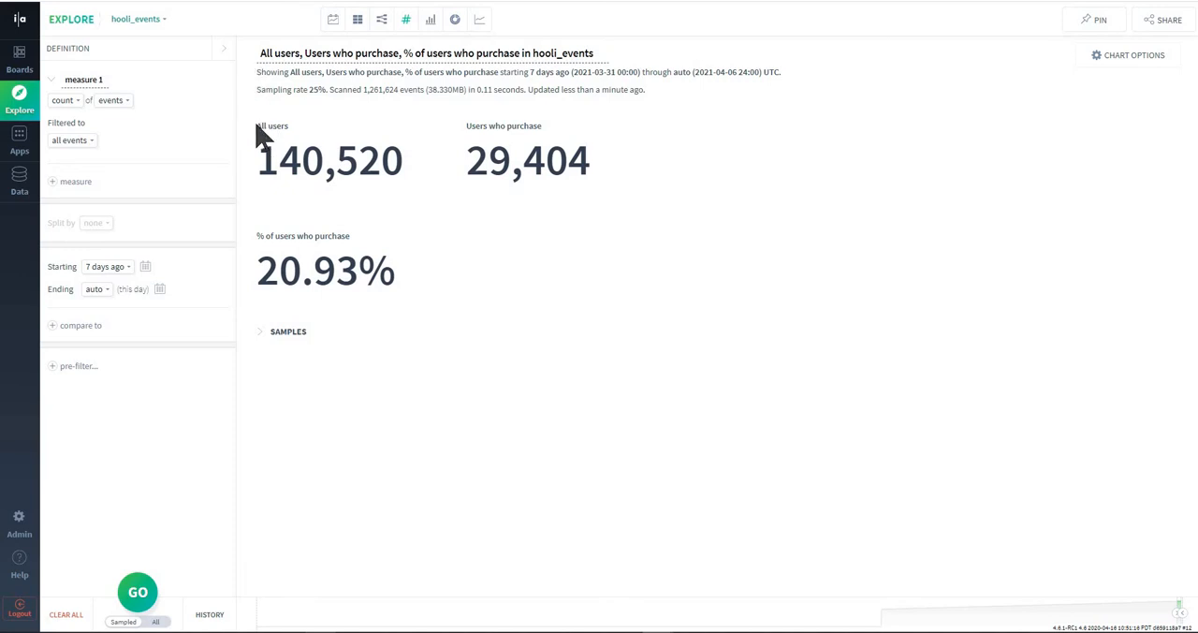
drag(287, 125, 498, 292)
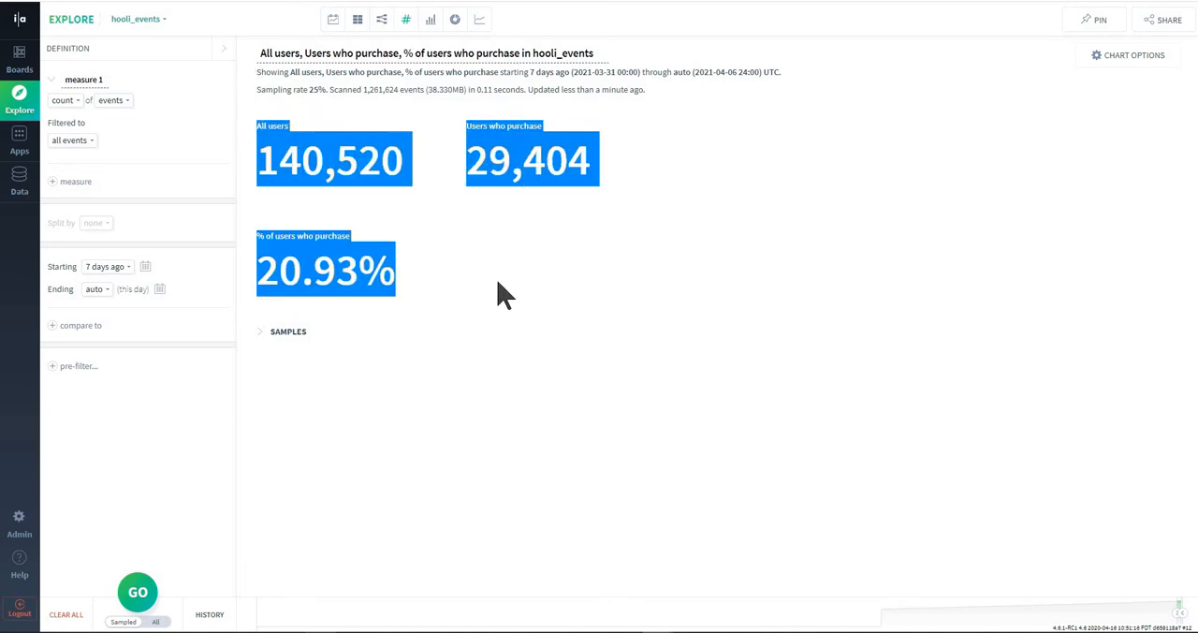
click(355, 215)
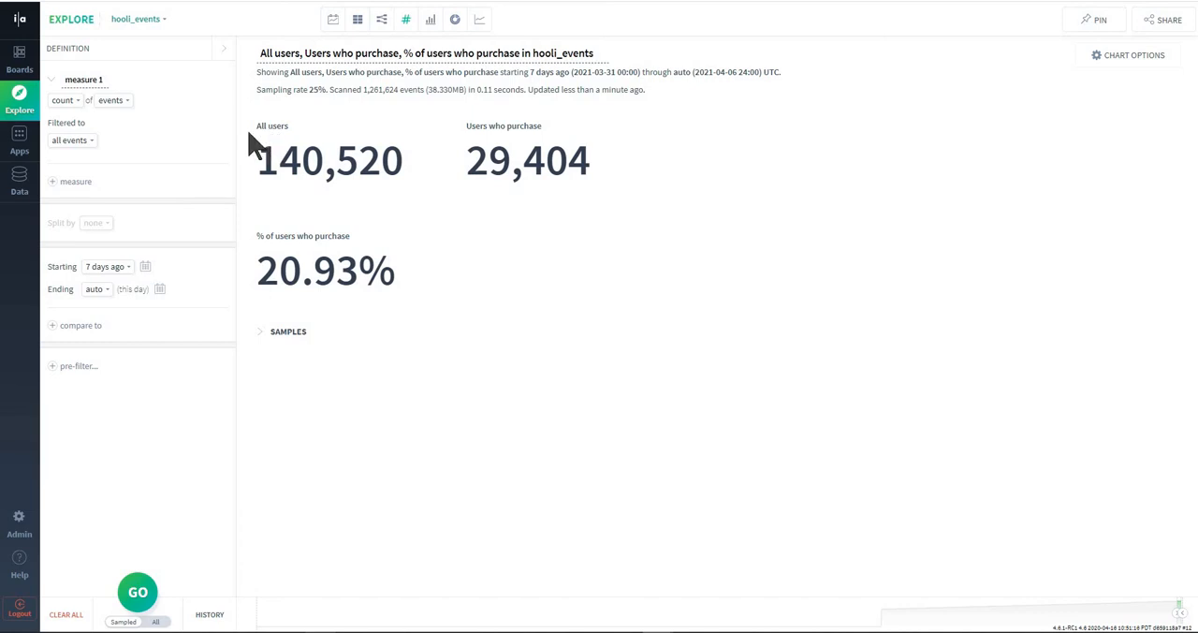
- Rename the first measure as "All users"
click(84, 79)
click(90, 79)
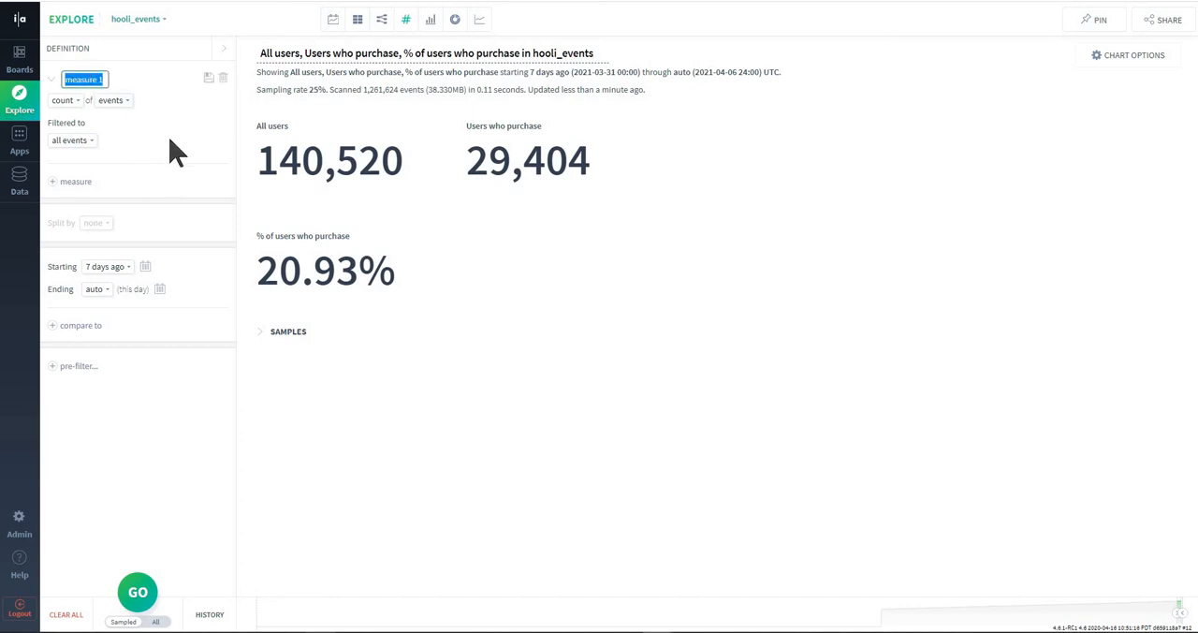
text(All users)
key(Return)
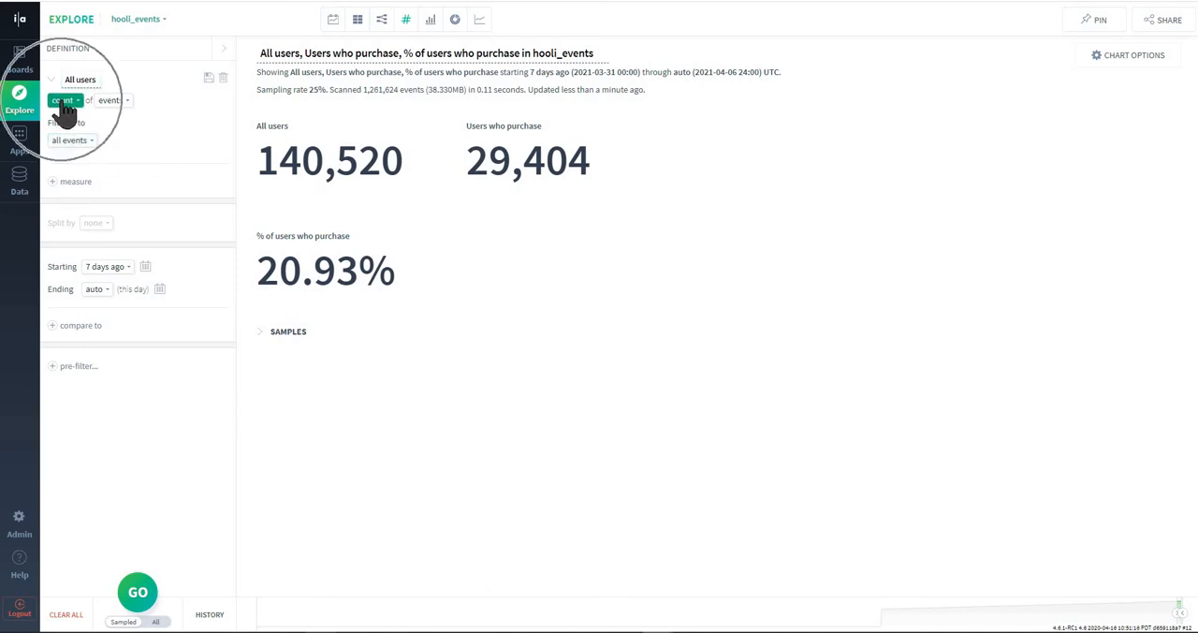
- Set the All users measure to count unique user actors and run the query
click(129, 105)
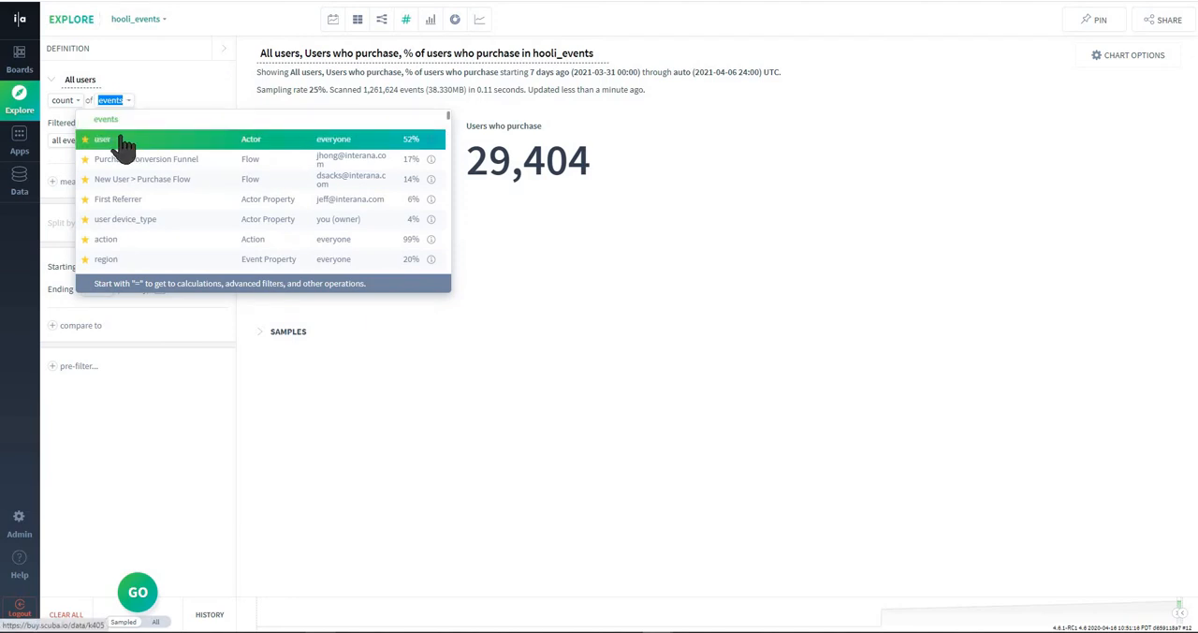
click(126, 142)
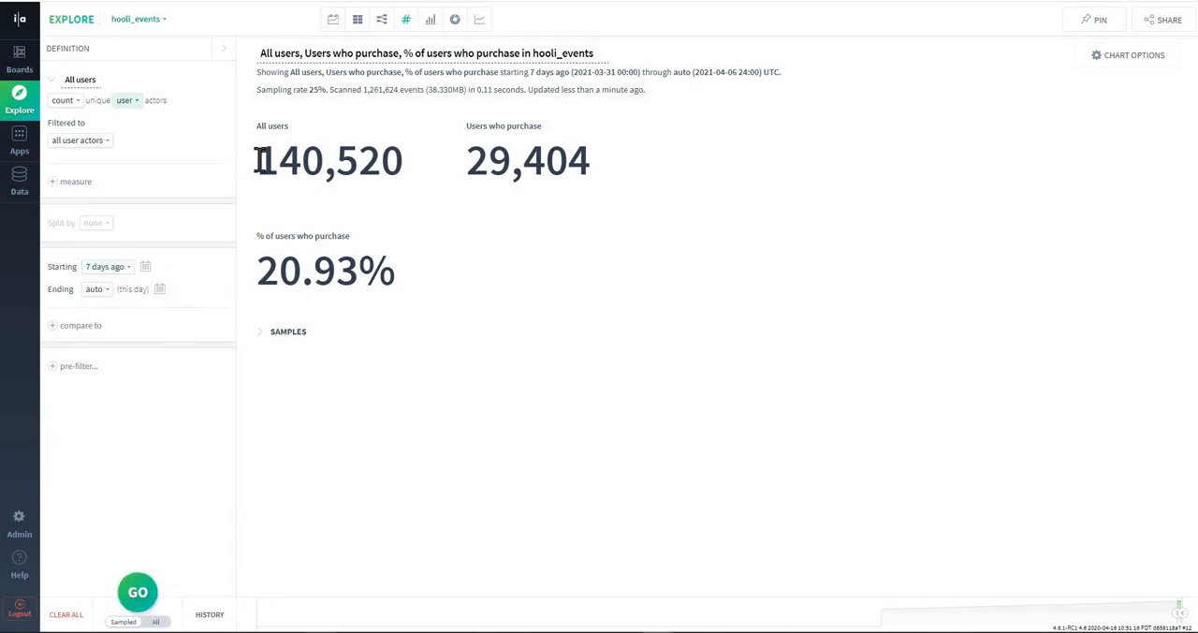
drag(259, 161, 401, 160)
click(173, 492)
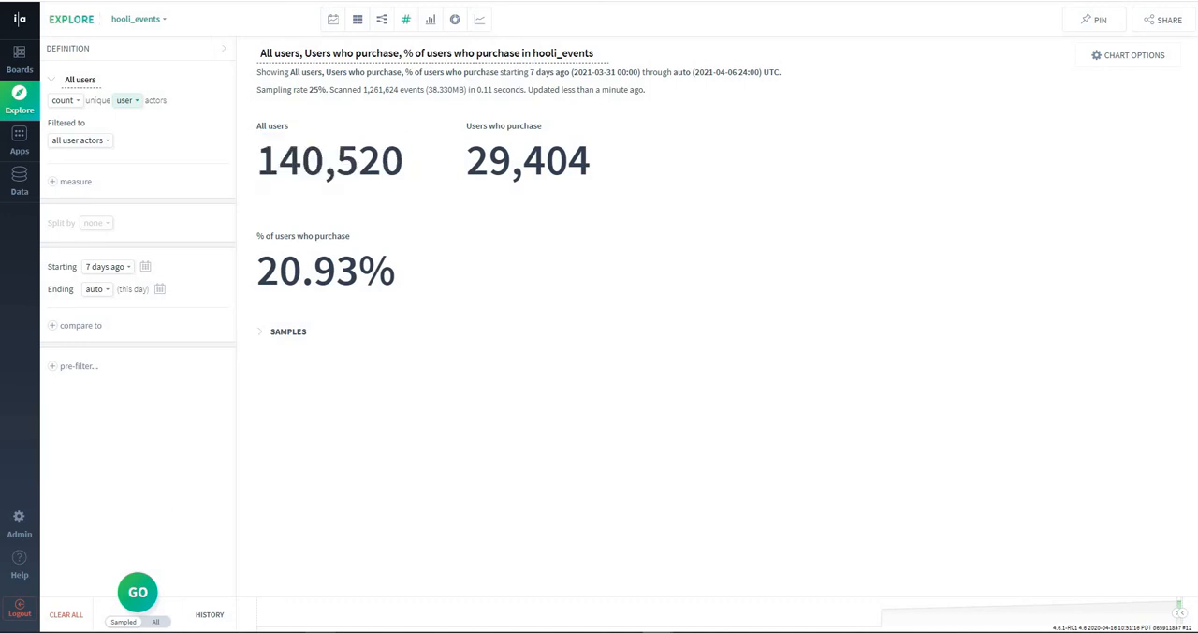
click(137, 593)
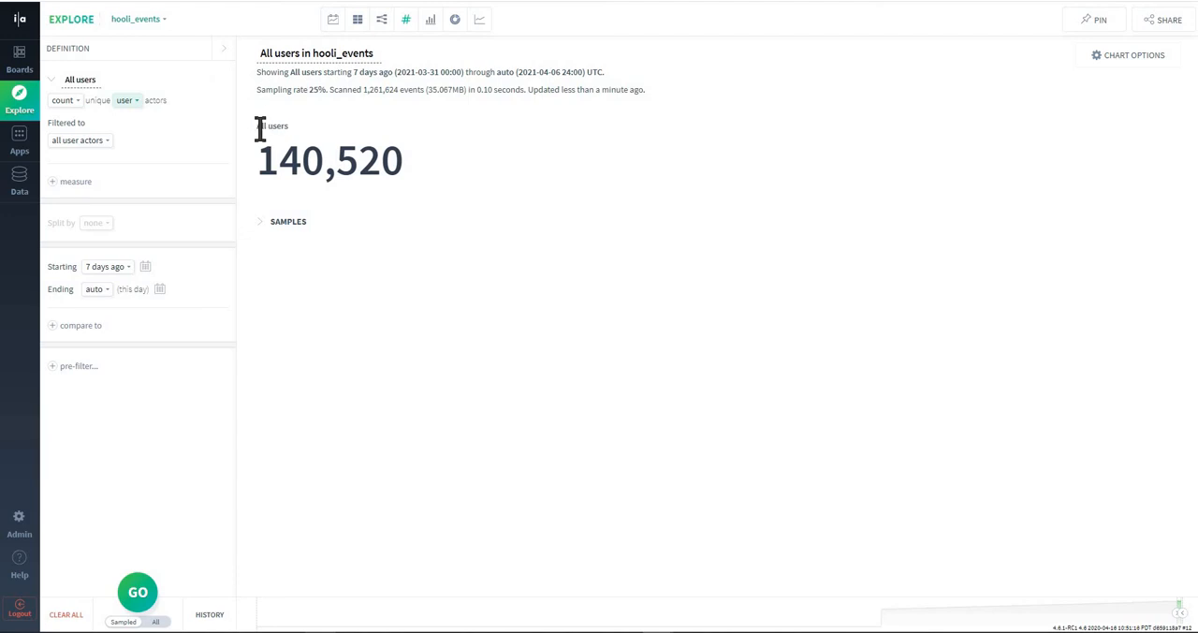
- Add a second measure and name it "Users who purchase"
click(53, 183)
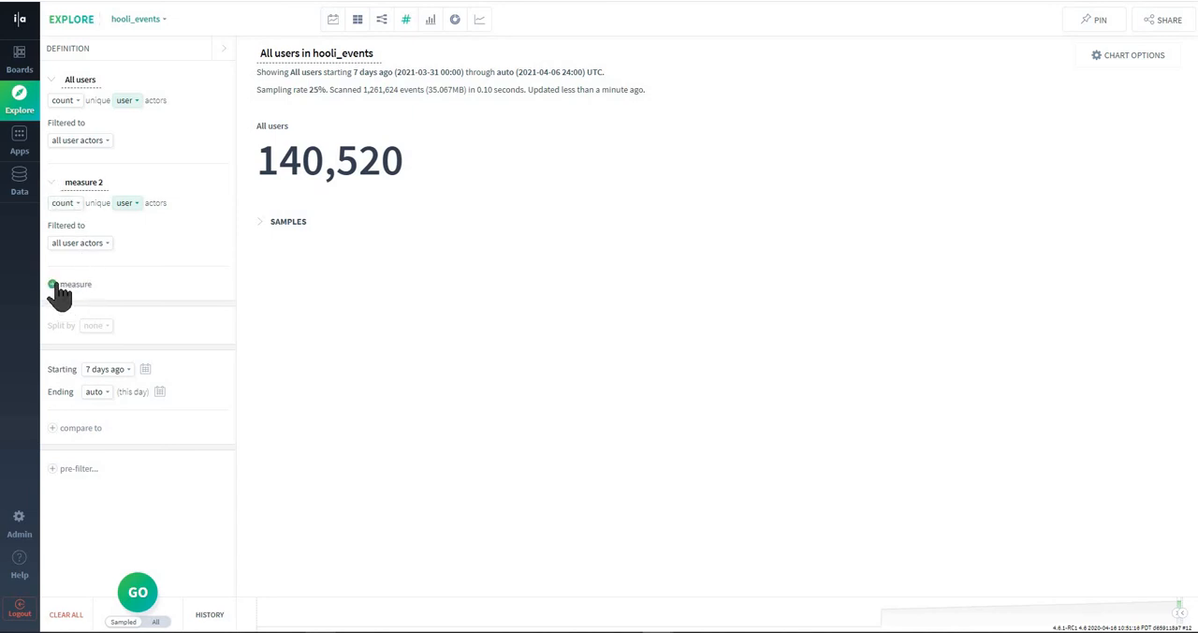
click(85, 184)
text(Users who purchase)
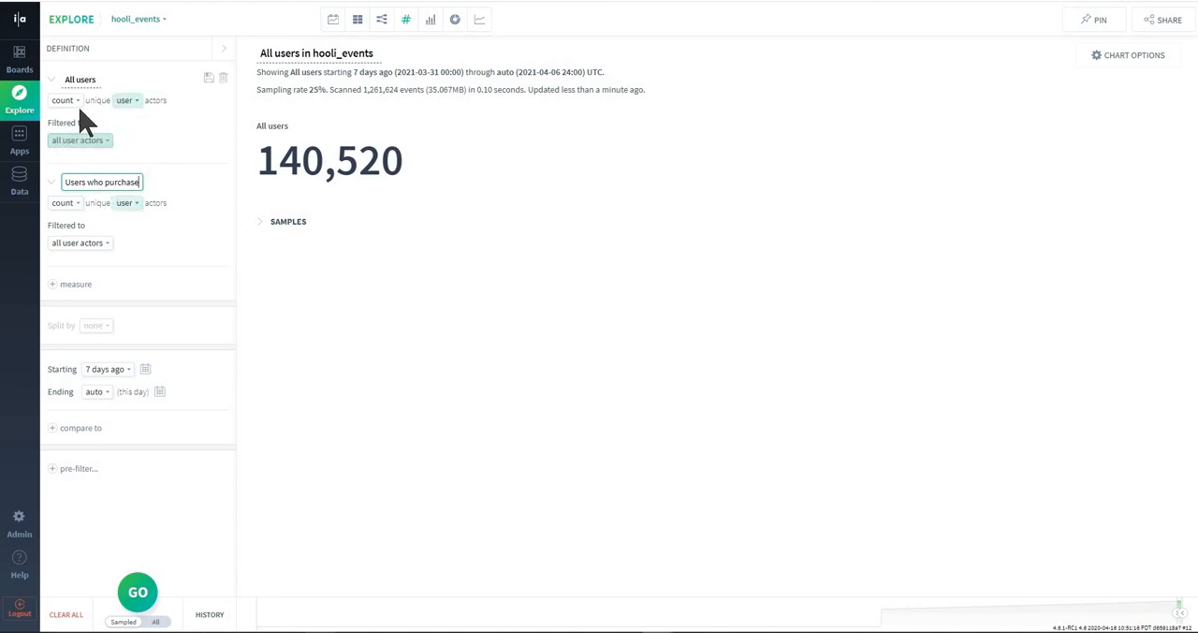
- Filter the Users who purchase measure to user actors whose action matches purchase
click(80, 244)
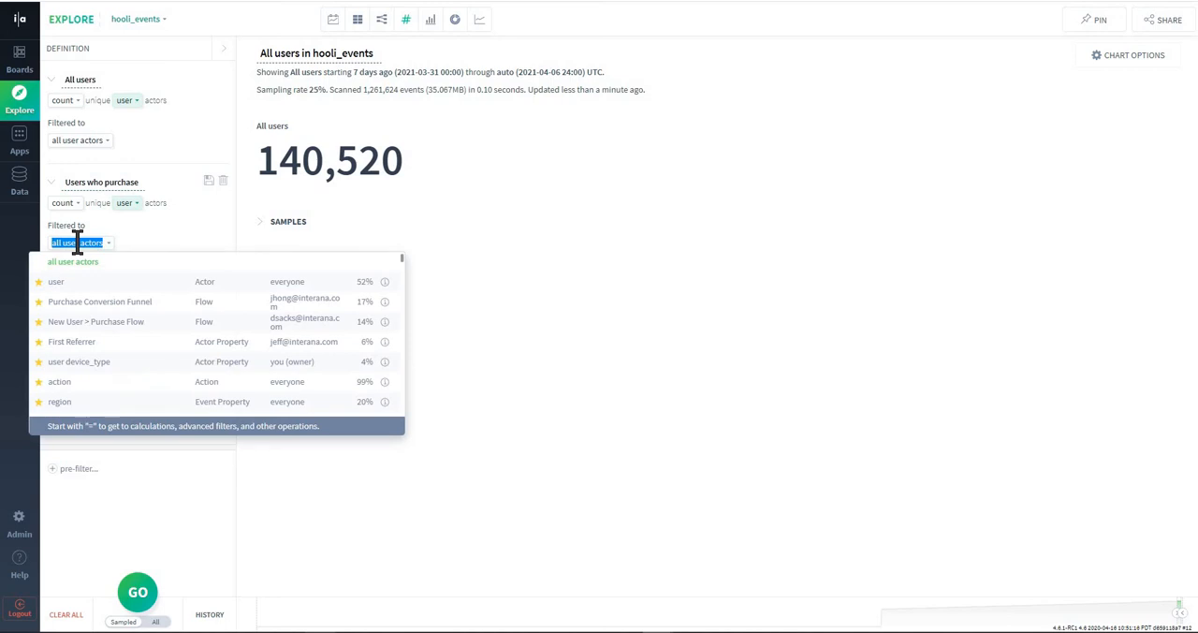
text(ac)
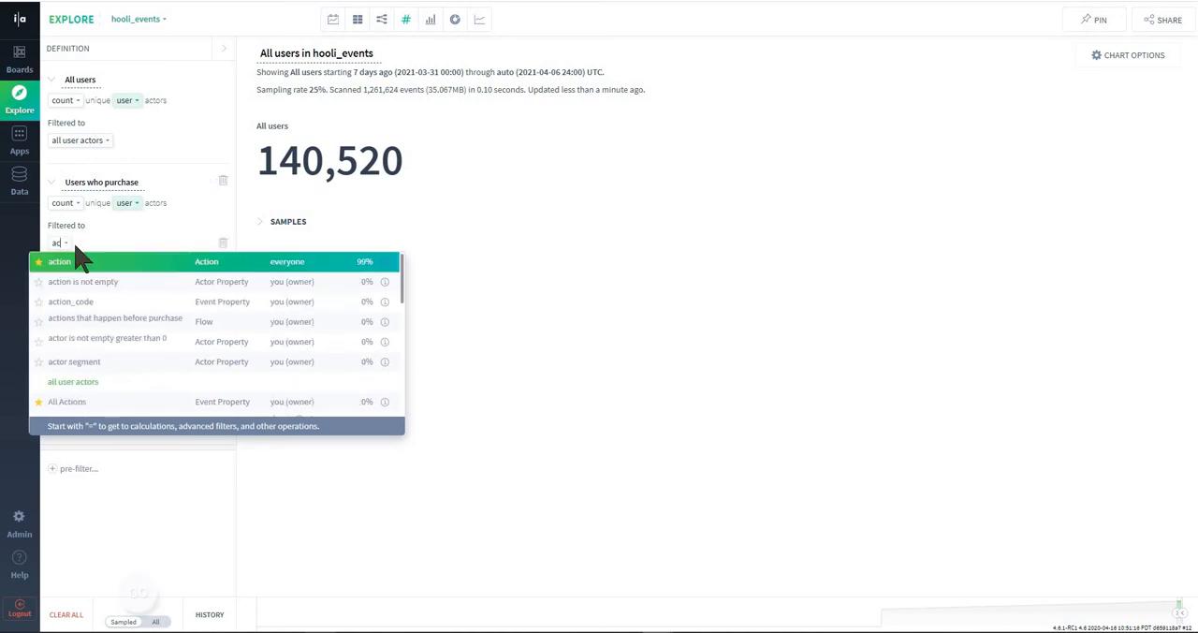
click(60, 263)
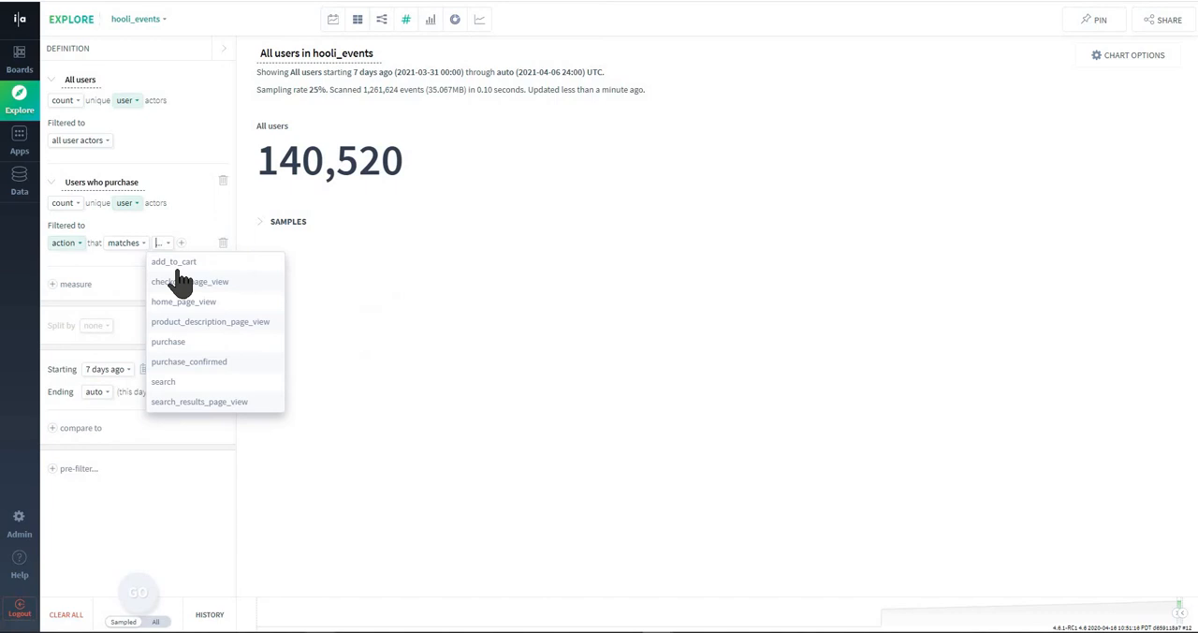
click(178, 343)
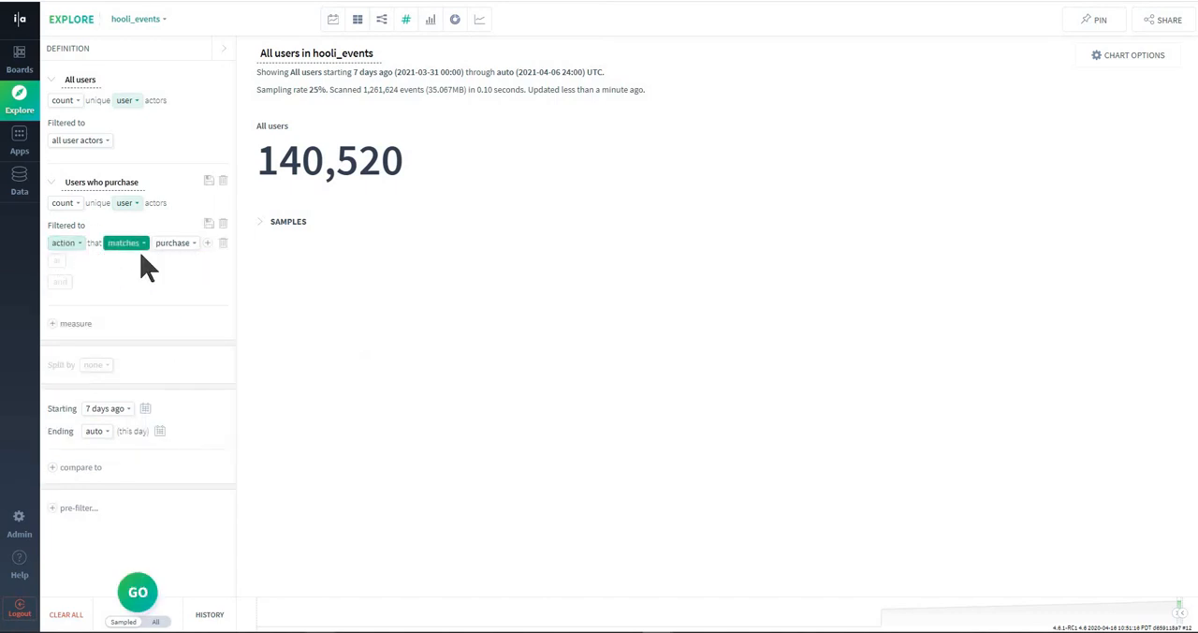
click(77, 243)
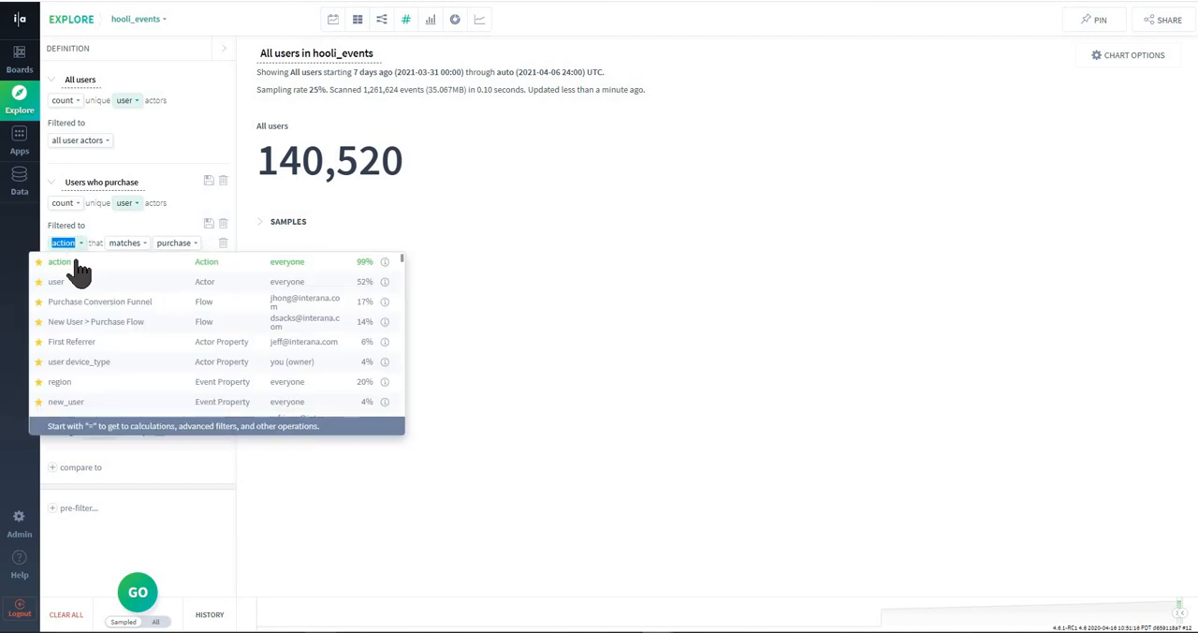
click(138, 22)
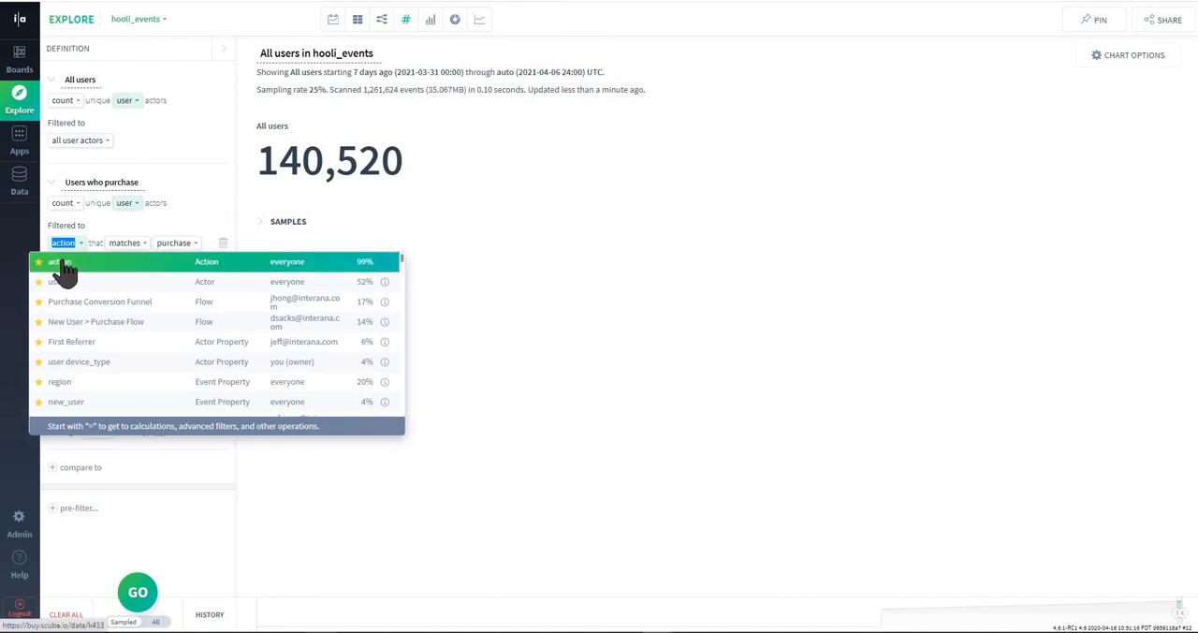
click(174, 244)
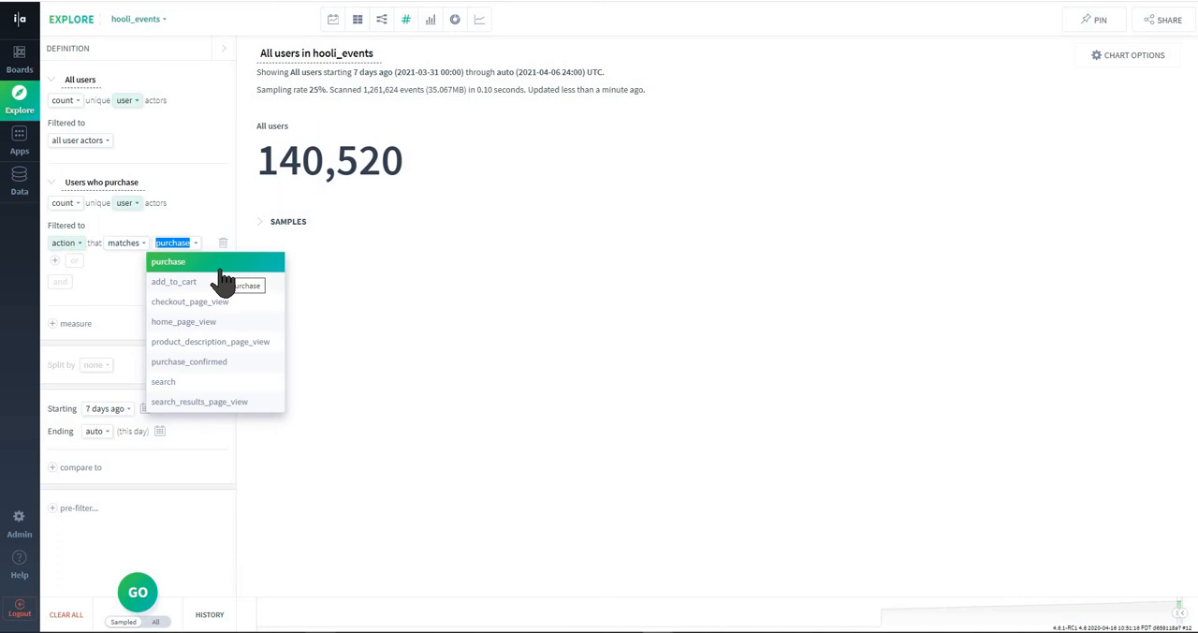
click(175, 263)
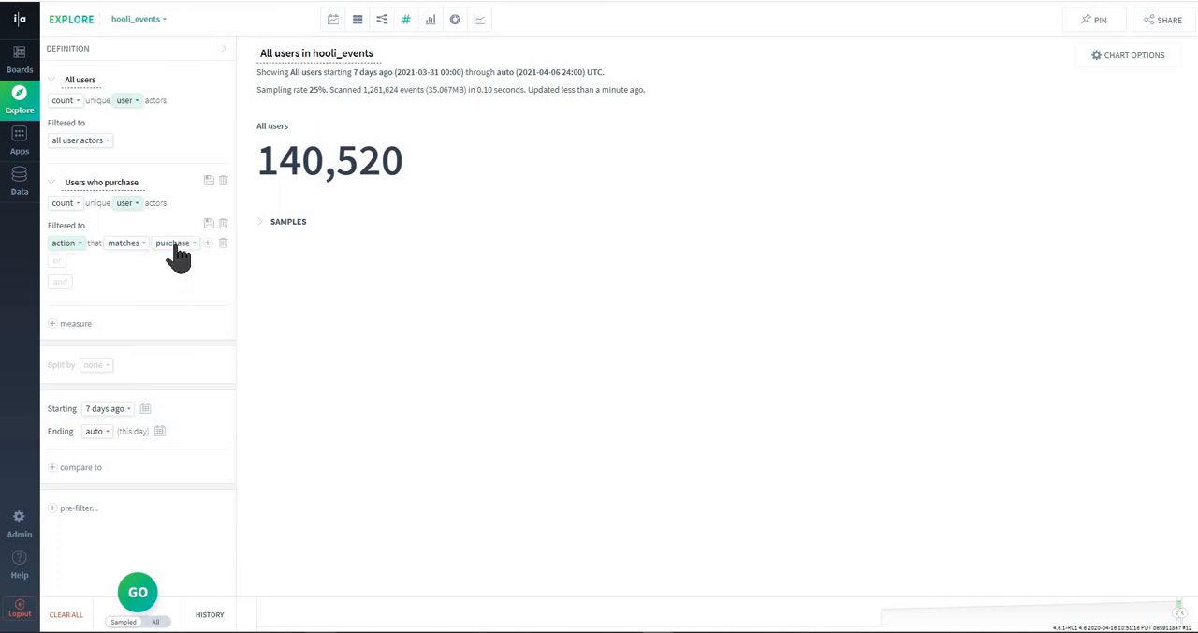
- Run the query with both measures and compare the Users who purchase count with the All users count
click(134, 592)
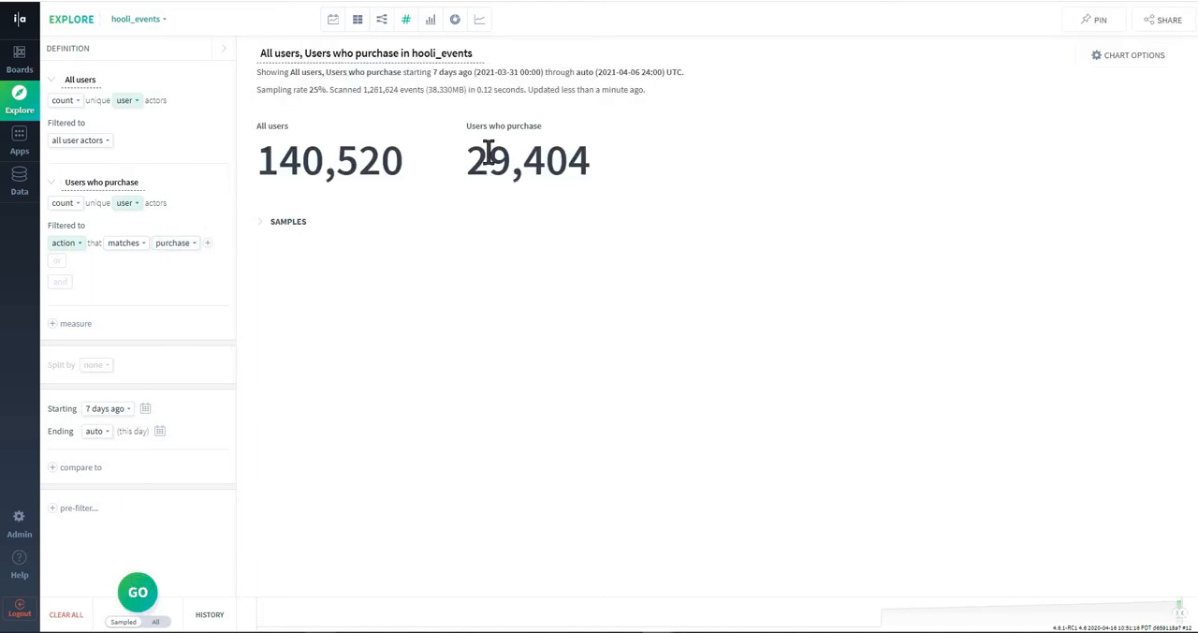
drag(465, 164, 610, 181)
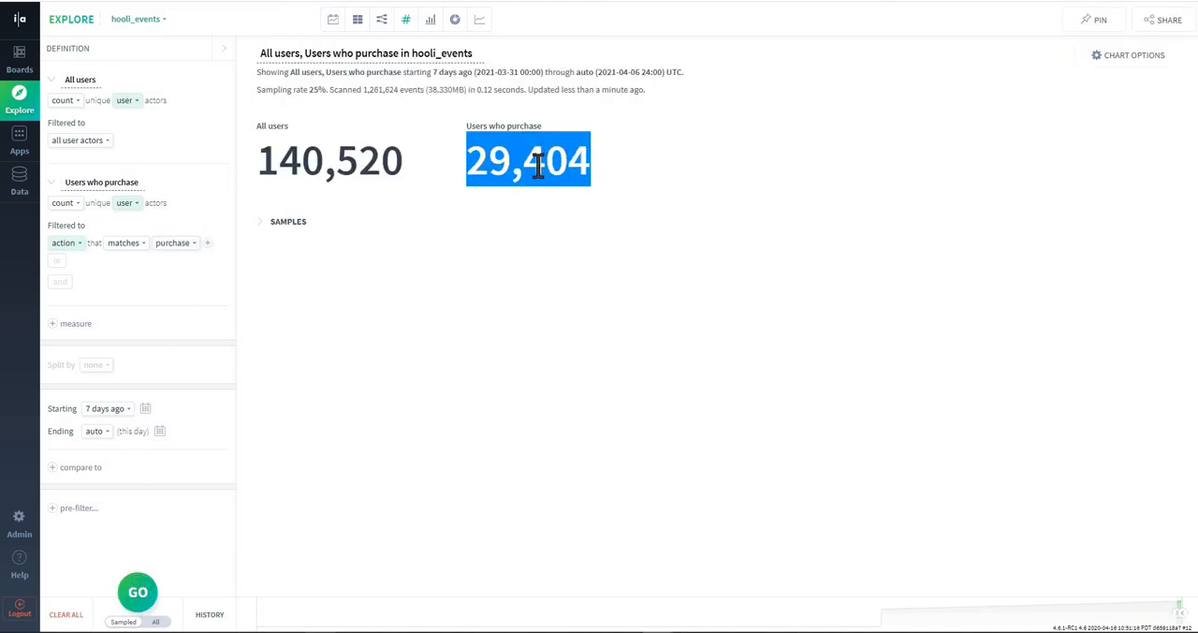
drag(263, 160, 393, 161)
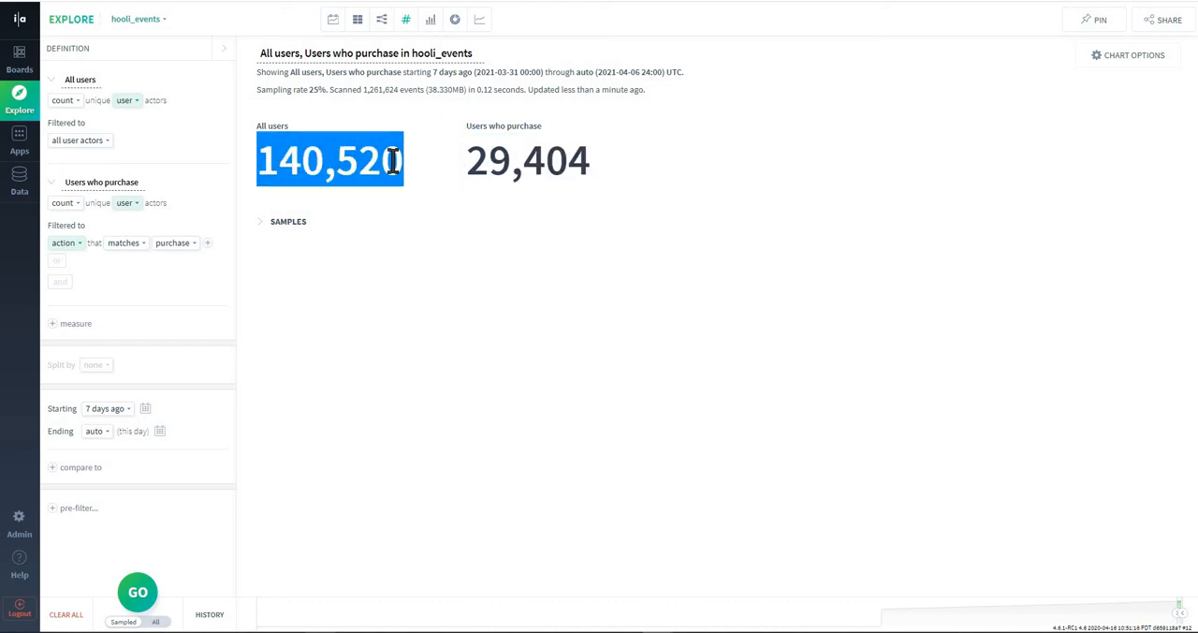
click(384, 161)
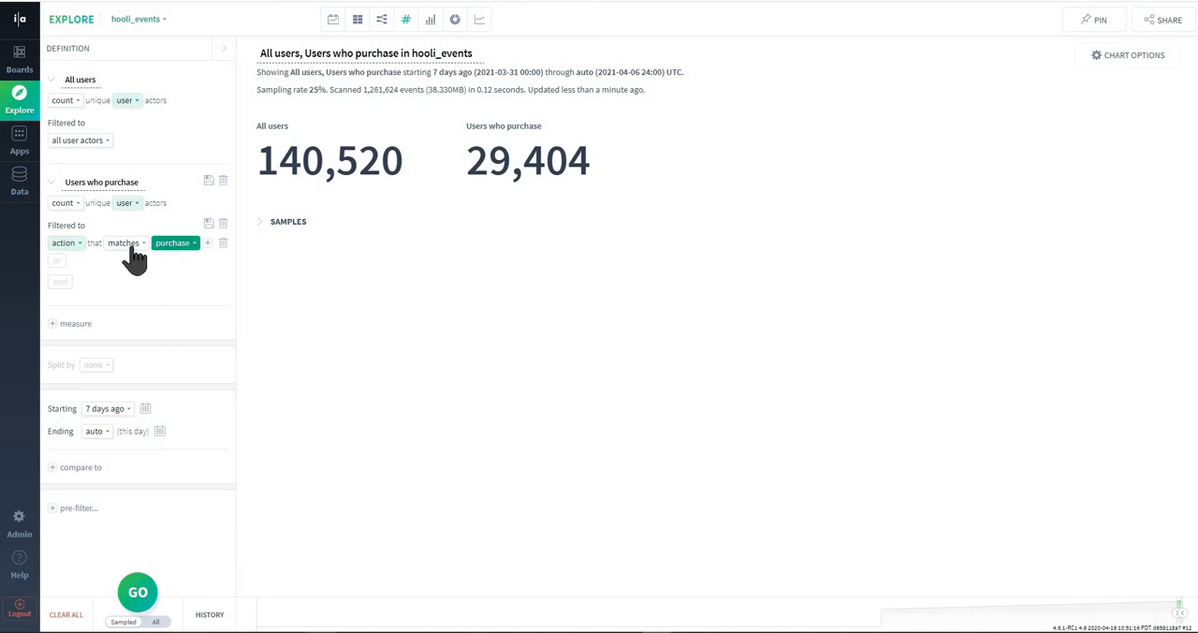
- Add a third measure and name it "% of users who purchase"
click(53, 323)
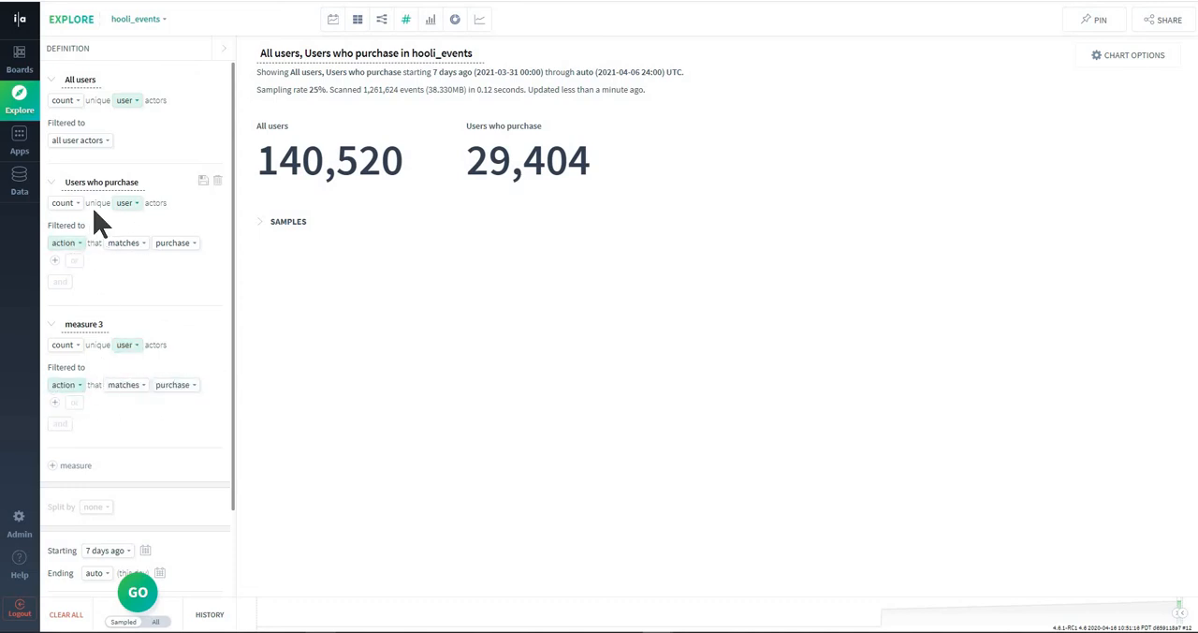
double_click(81, 323)
text(% of users who purchase)
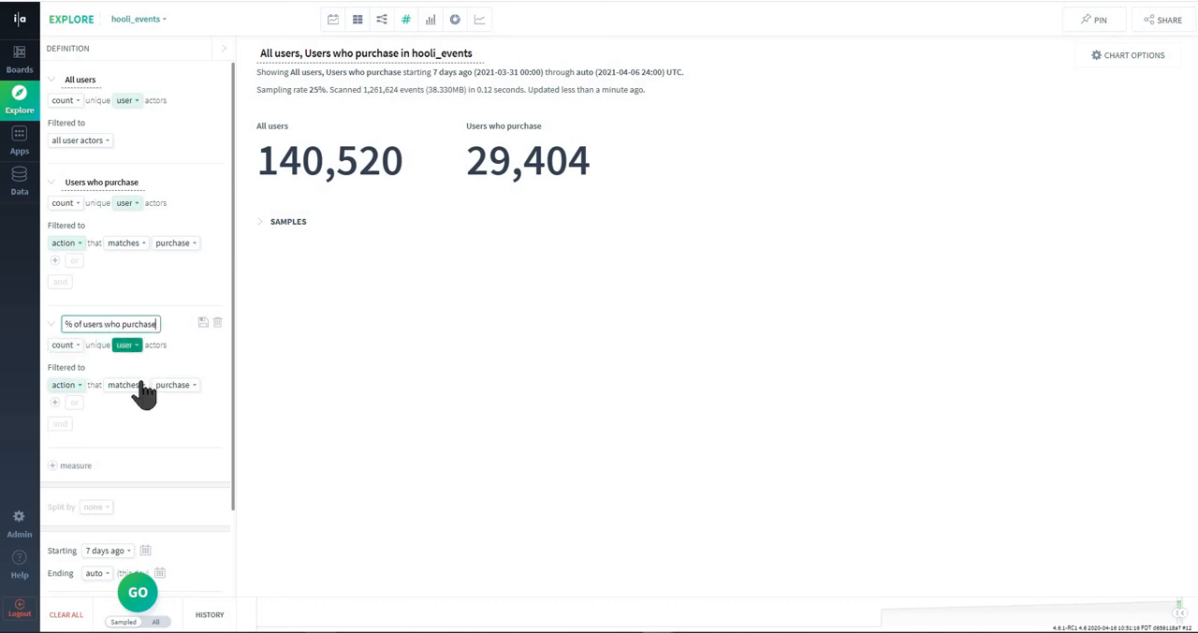
- Switch the % of users who purchase measure from a count to a calculation and browse the available functions
click(71, 343)
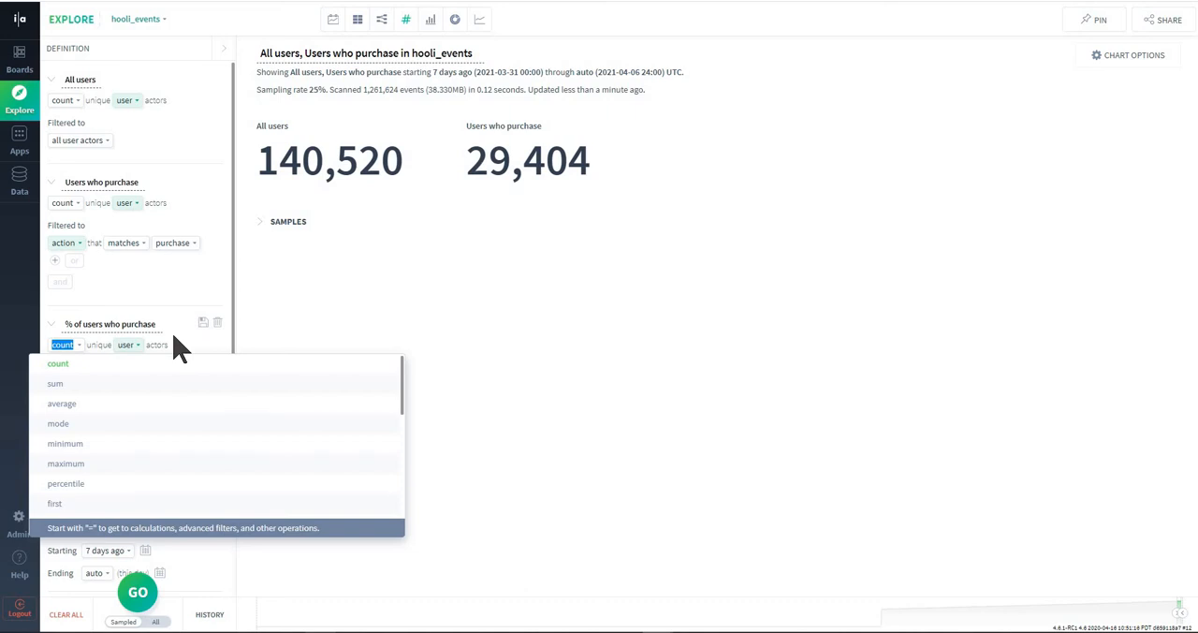
text(=)
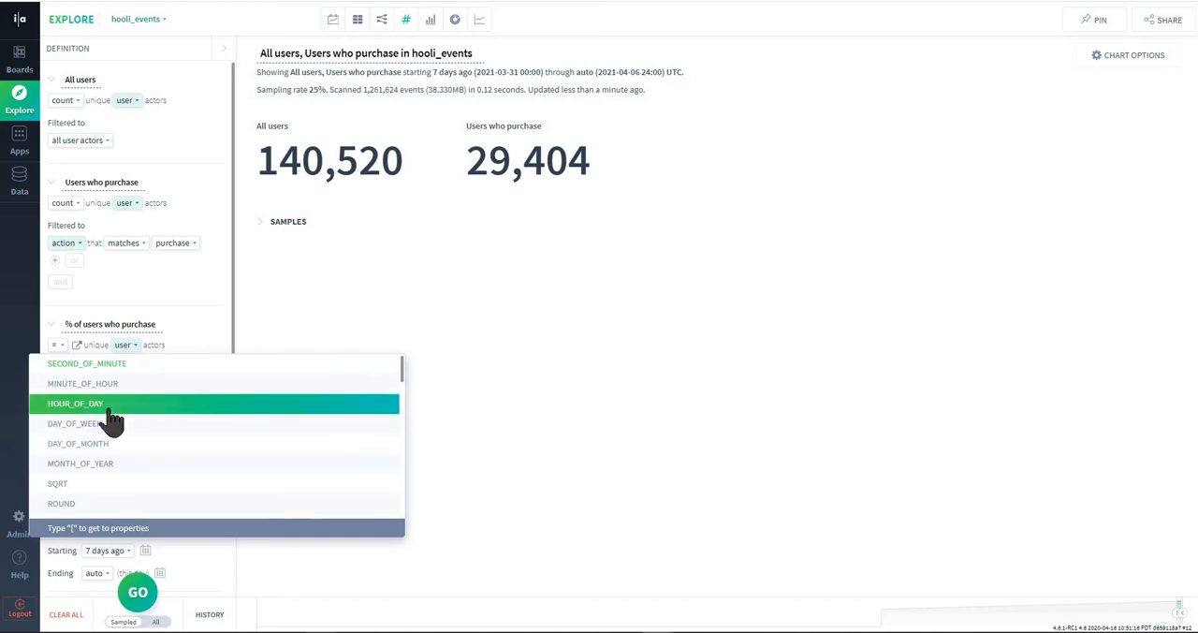
scroll(102, 431, down, 3)
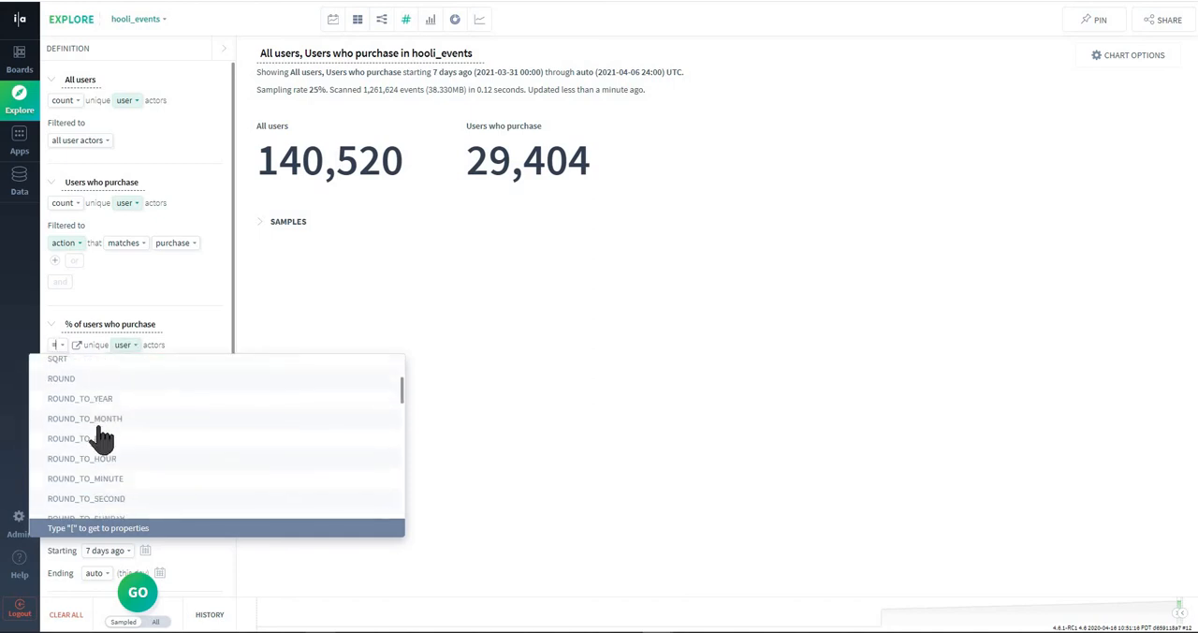
scroll(102, 437, down, 5)
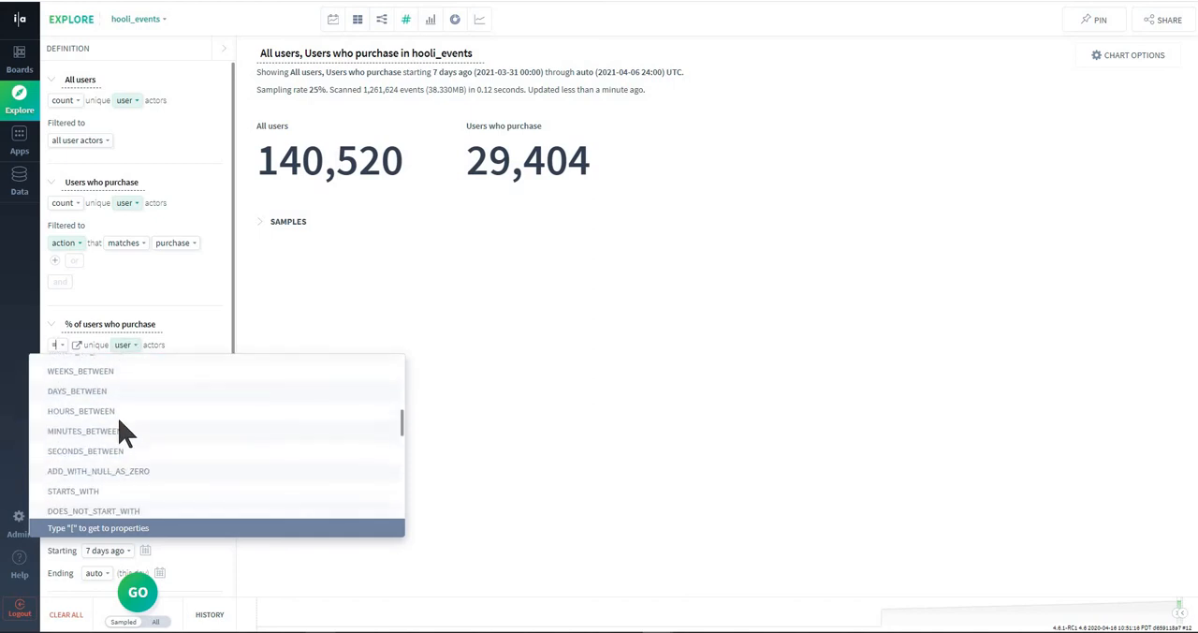
scroll(124, 432, down, 10)
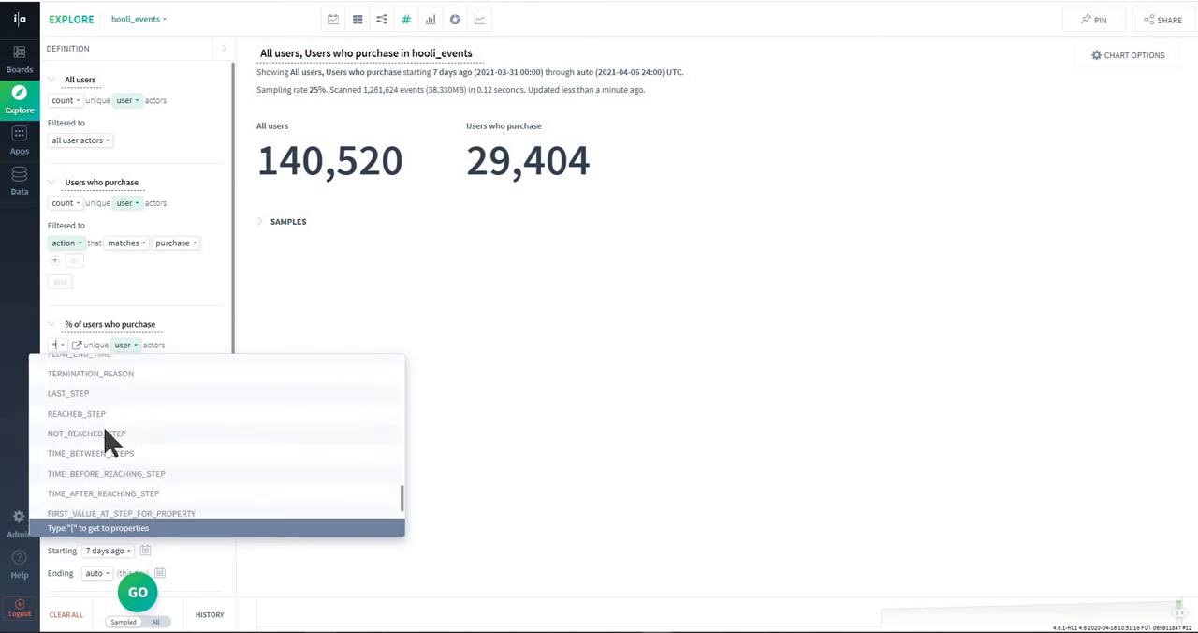
scroll(103, 436, up, 15)
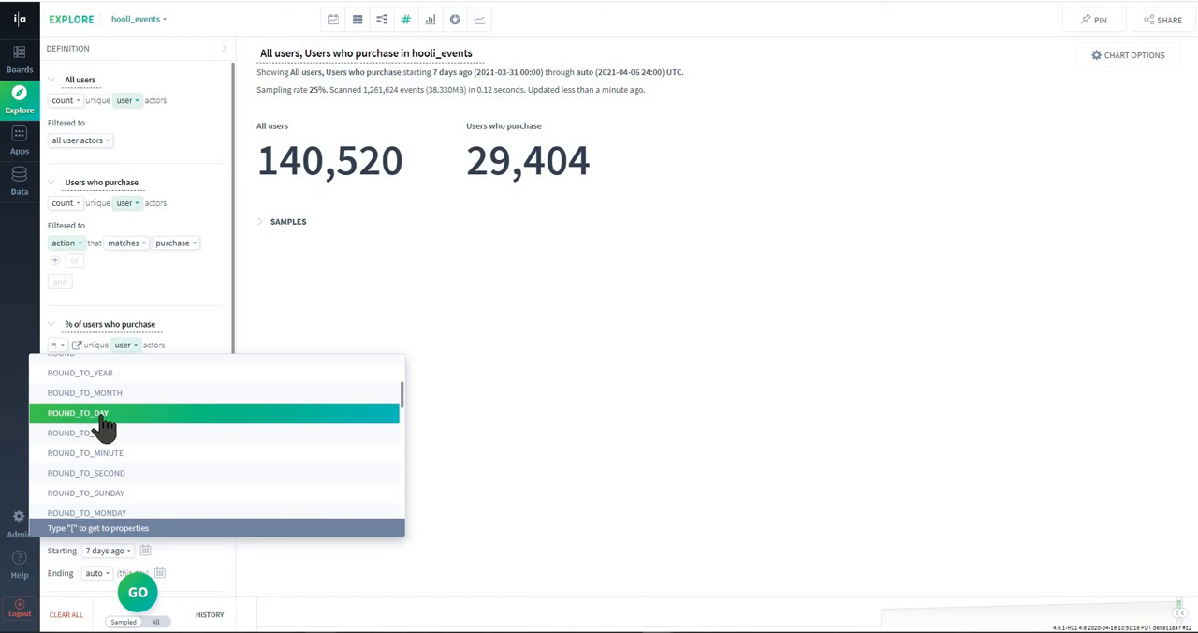
scroll(105, 428, up, 3)
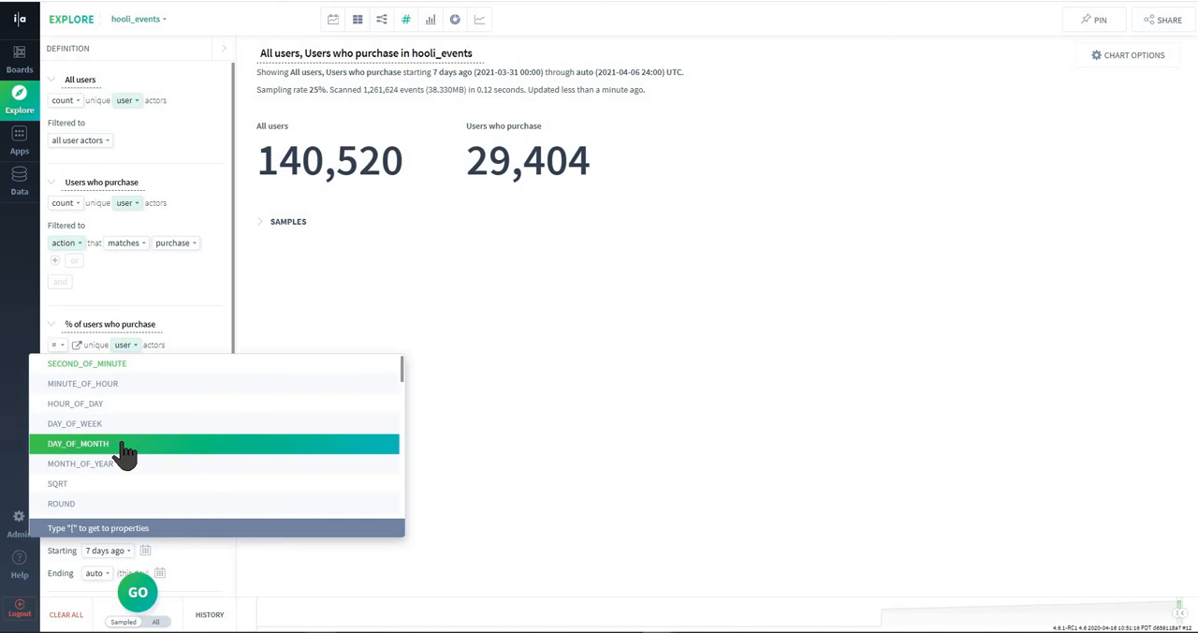
- Define the % of users who purchase calculation as [Users who purchase] / [All users]
text([)
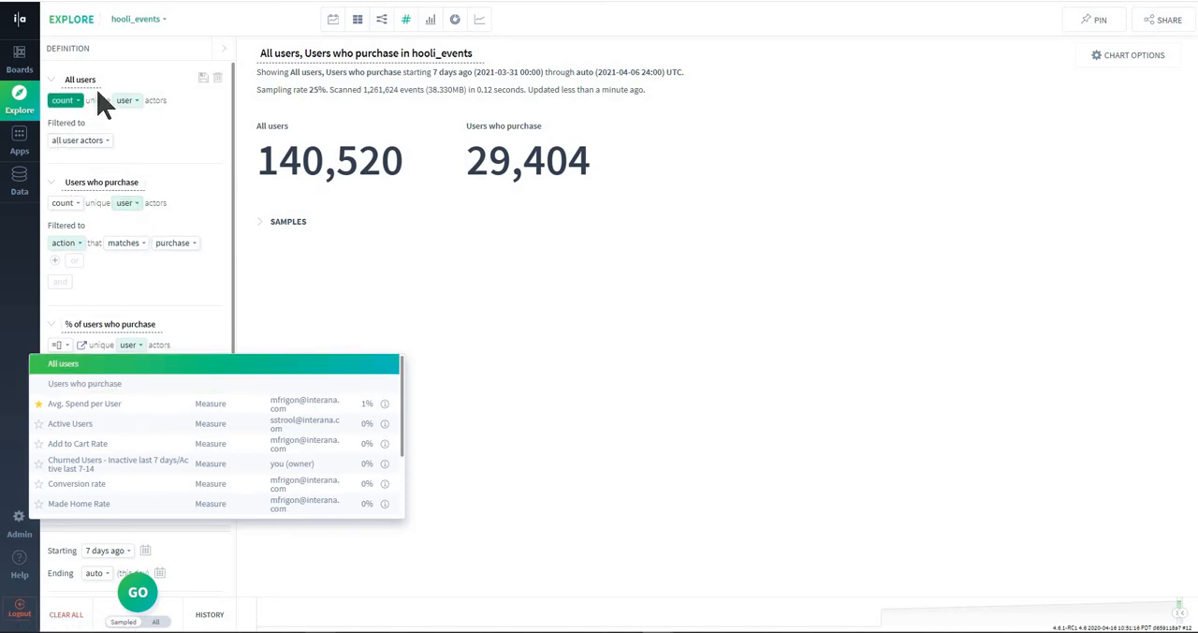
click(84, 384)
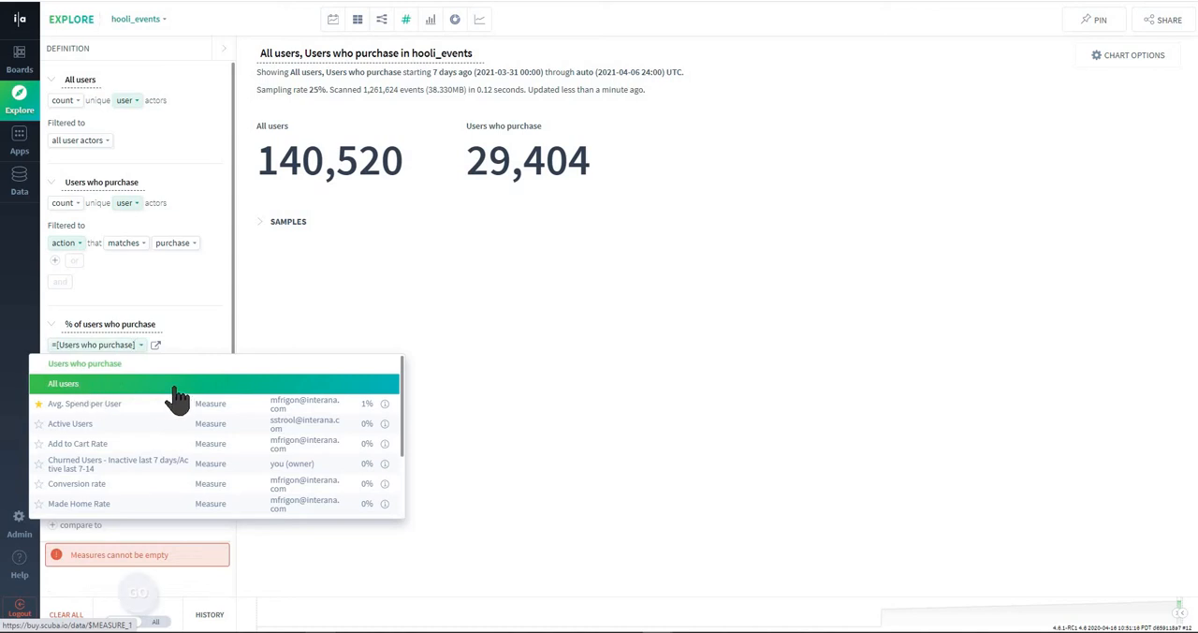
text(/)
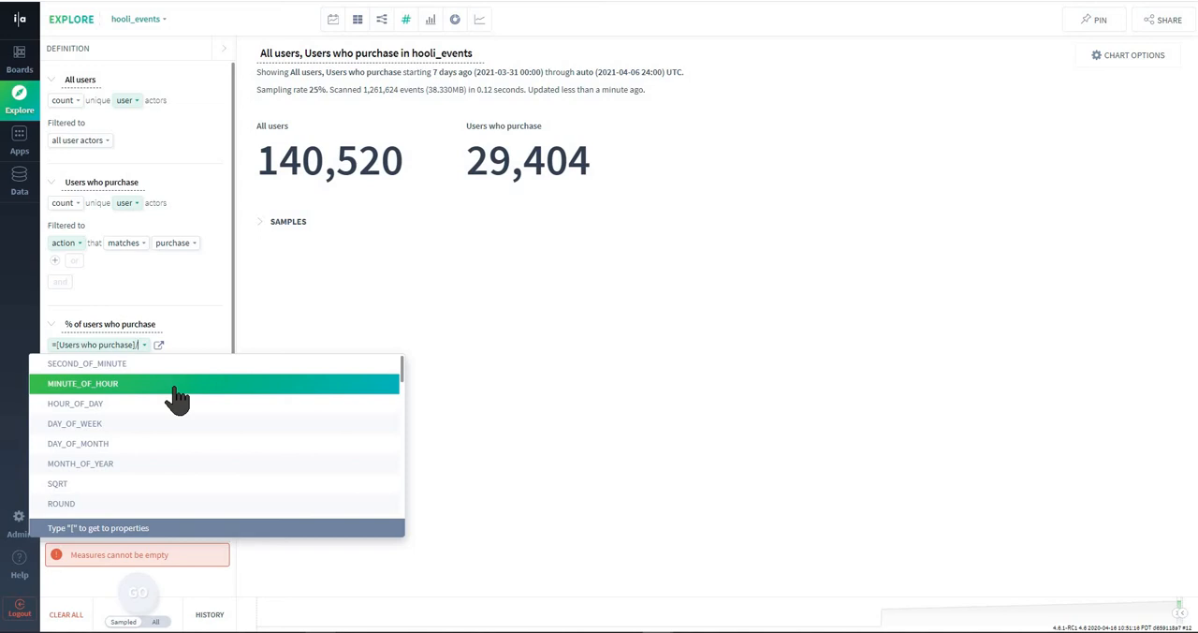
text([)
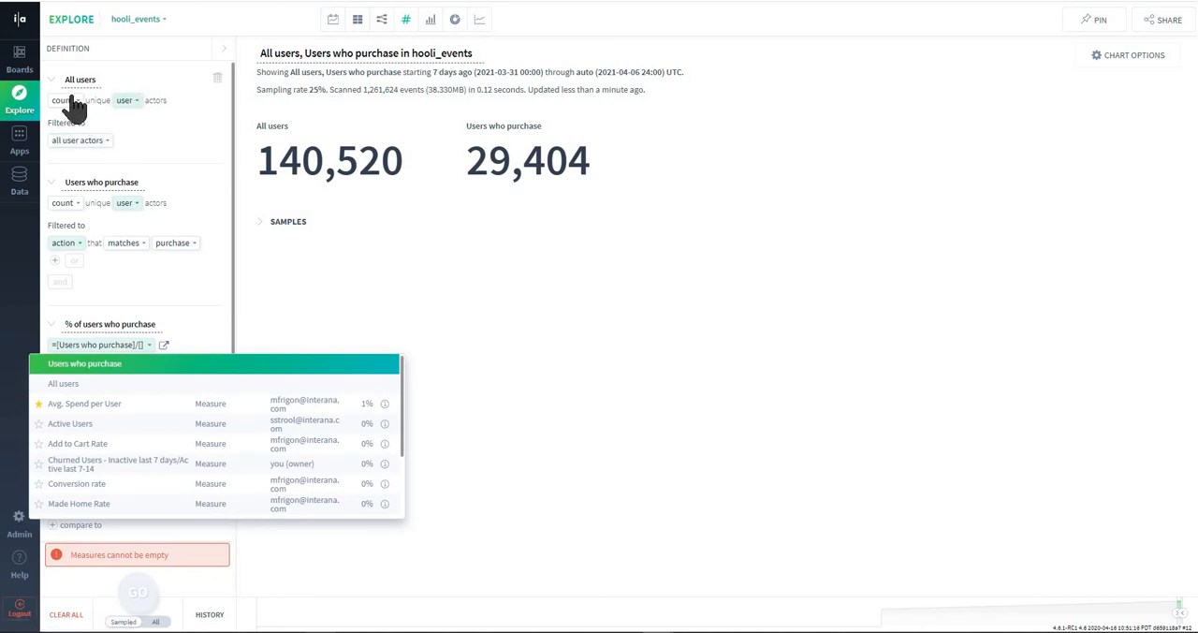
click(67, 391)
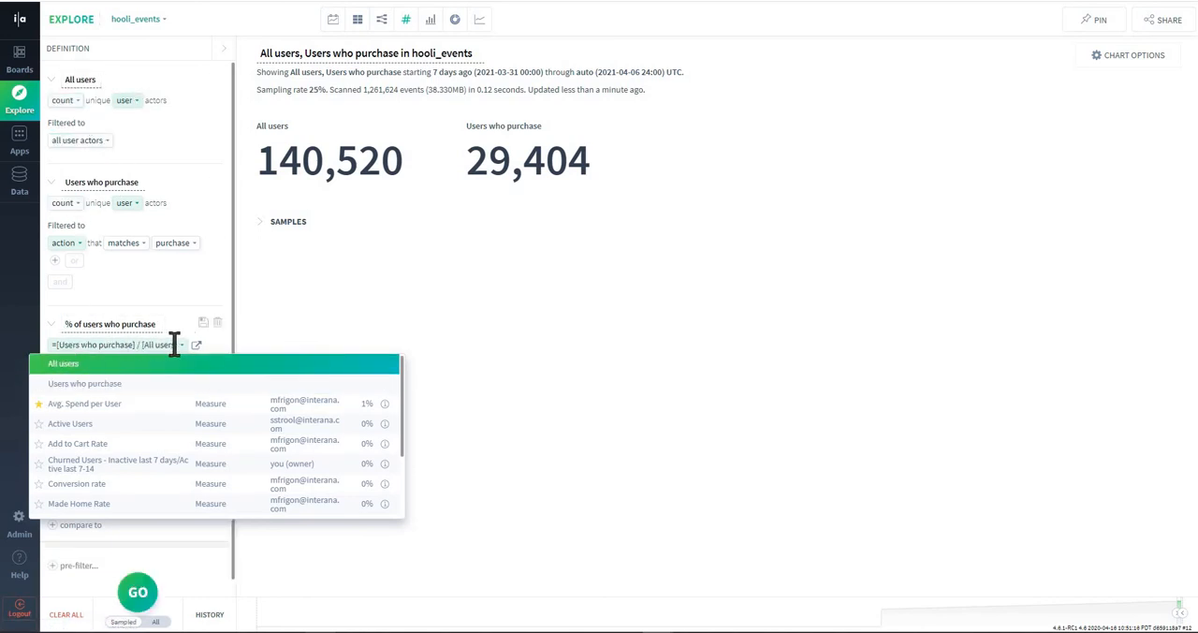
click(489, 342)
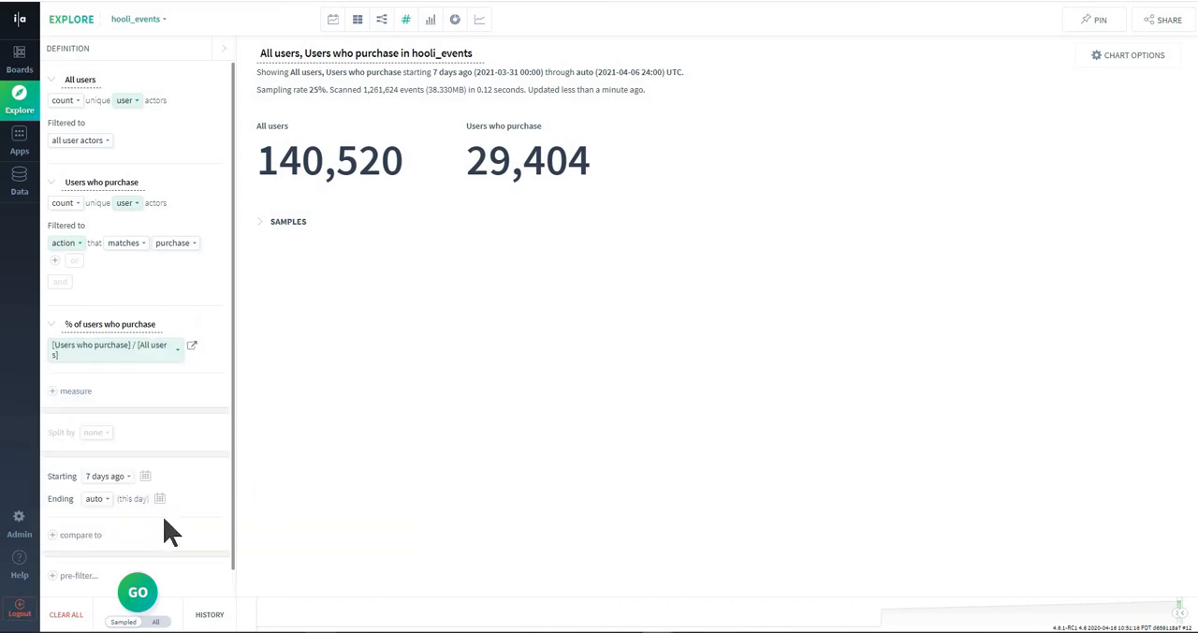
- Run the query with all three measures and examine the % of users who purchase result
click(137, 594)
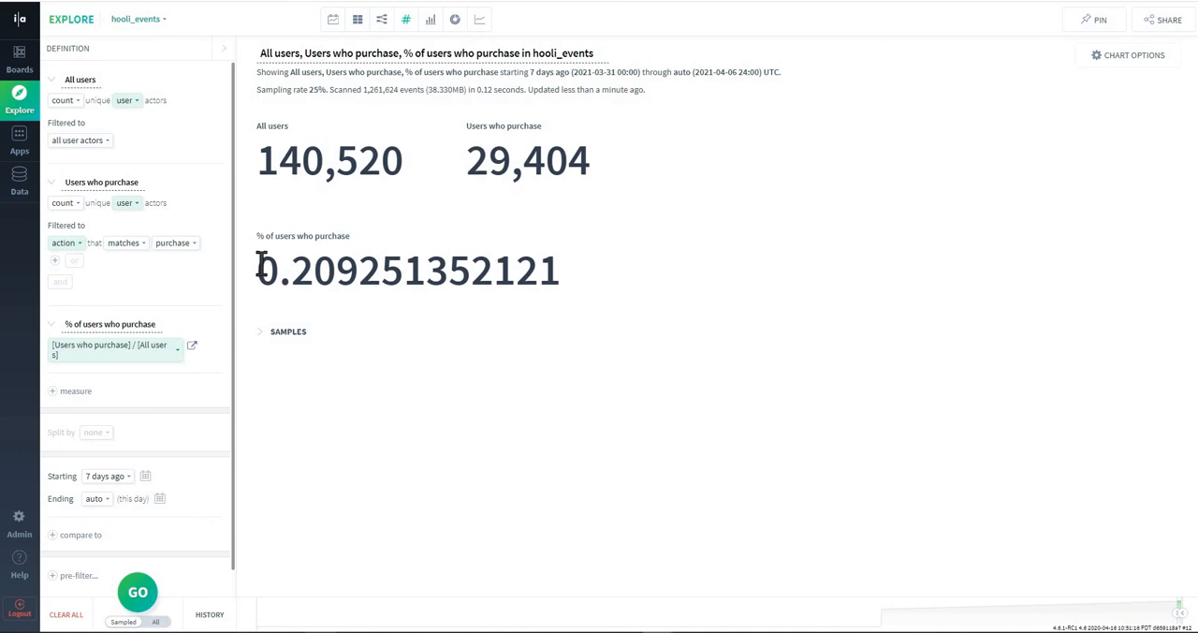
drag(260, 268, 334, 280)
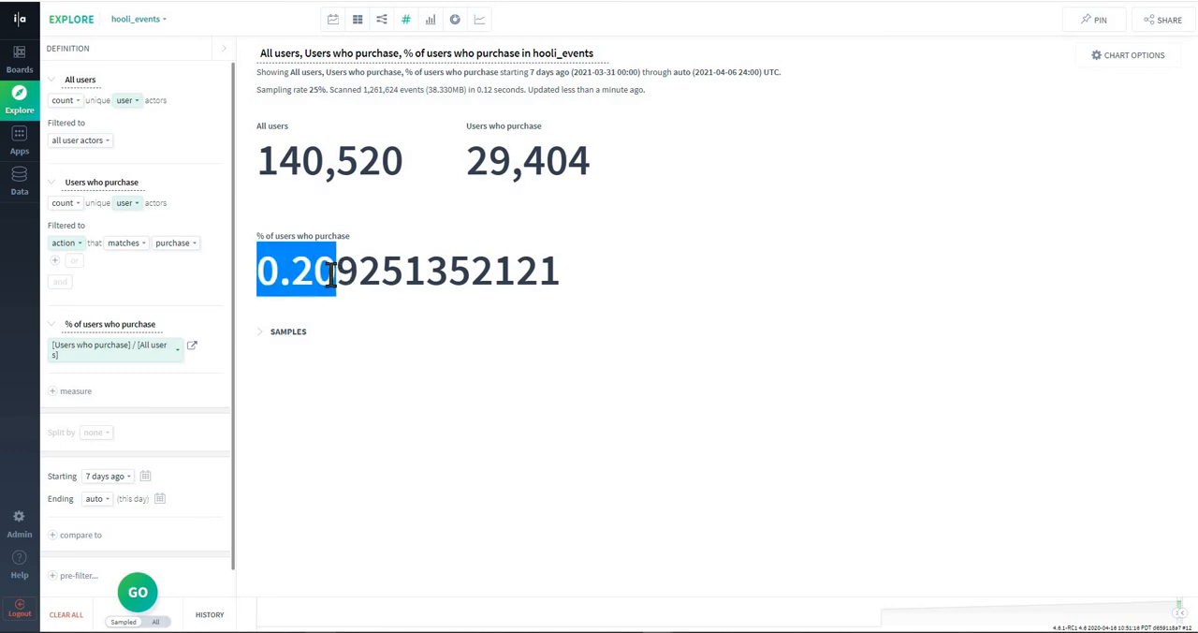
click(327, 274)
drag(259, 271, 409, 266)
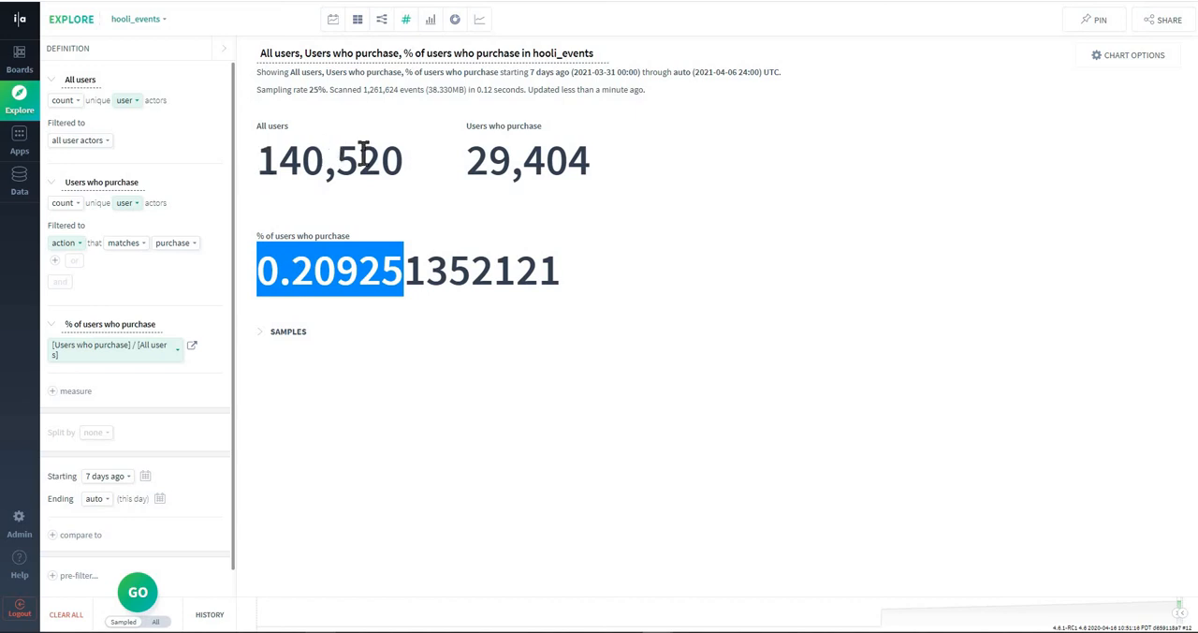
click(352, 273)
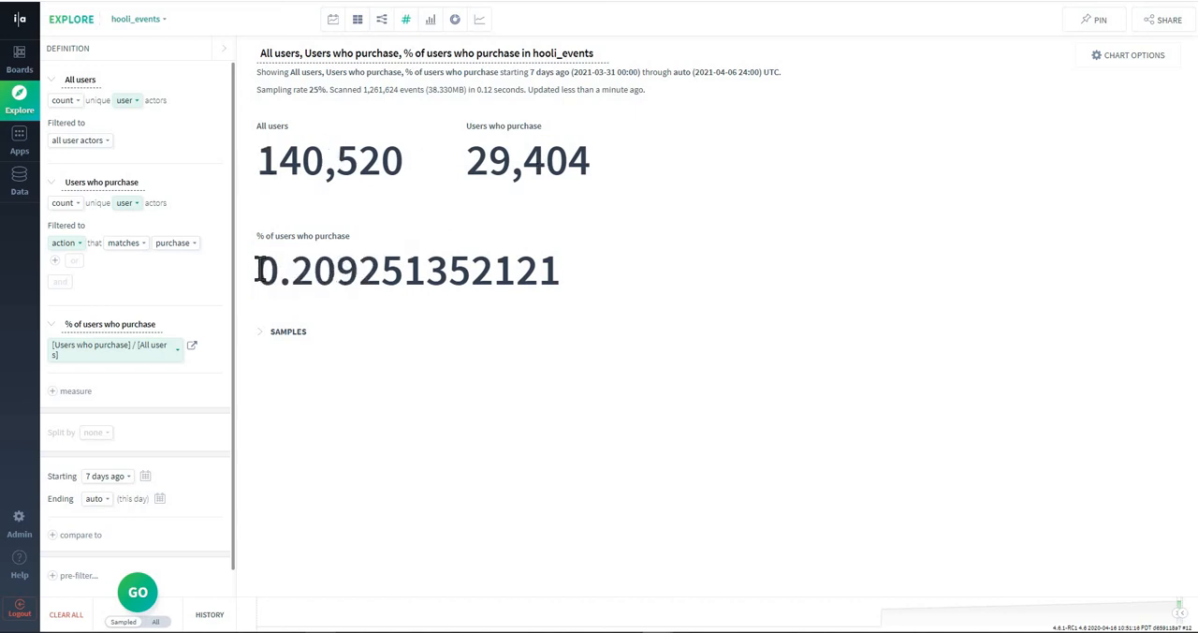
drag(259, 271, 336, 271)
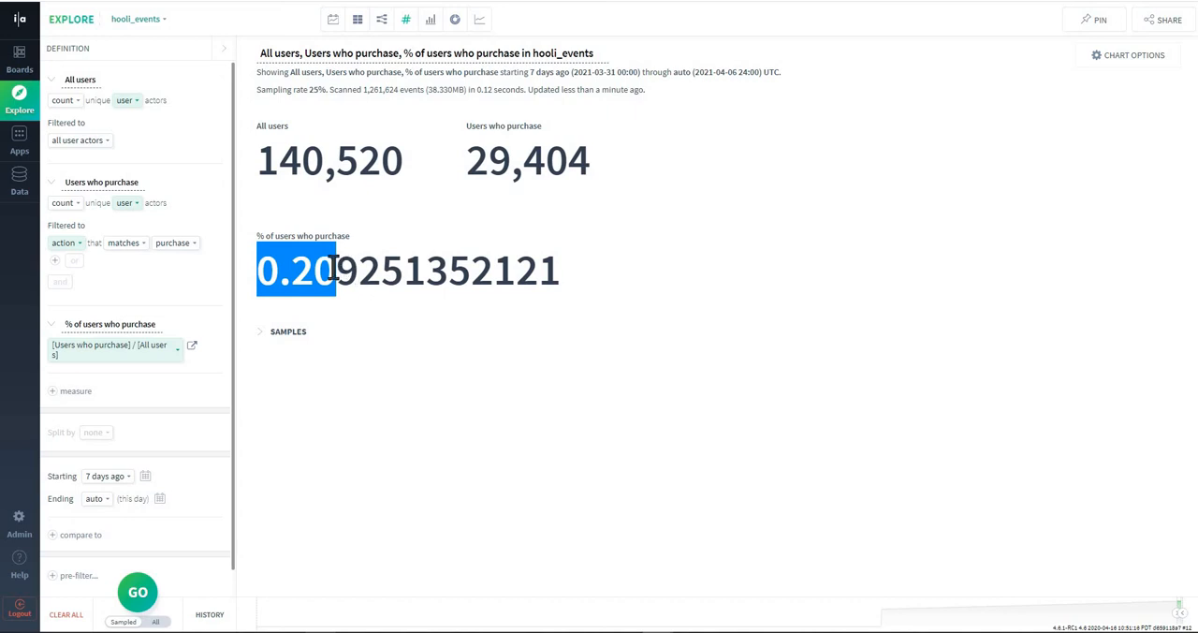
click(336, 271)
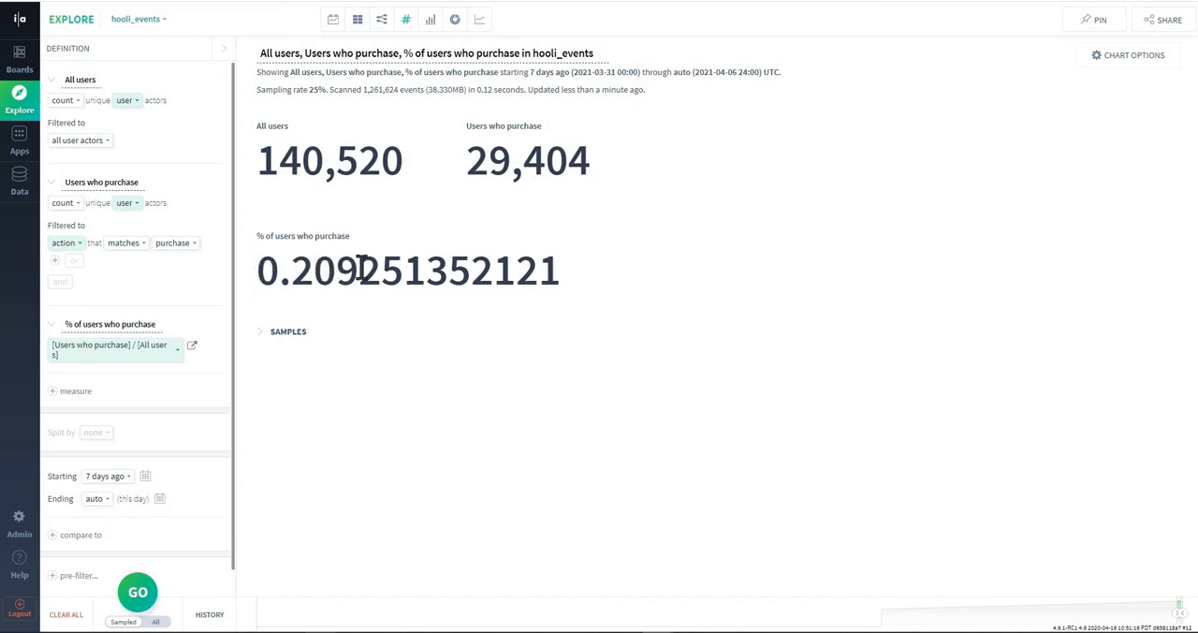
- Format the % of users who purchase measure as percent, apply it, and check the reformatted result
click(1119, 68)
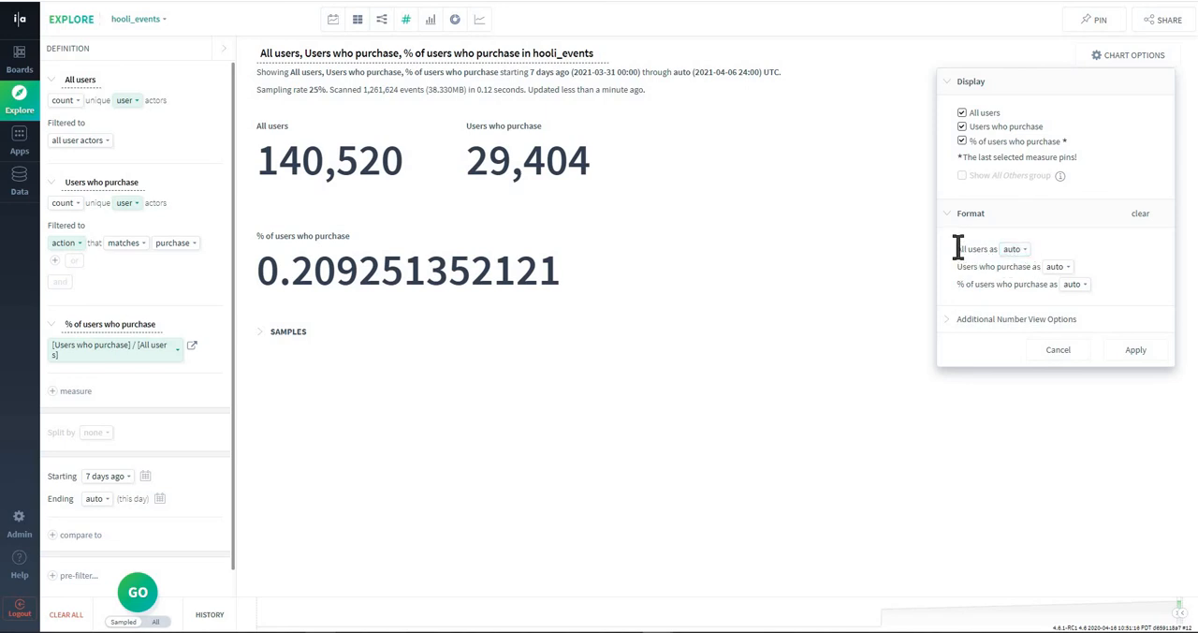
drag(958, 246, 1039, 269)
drag(959, 284, 1046, 283)
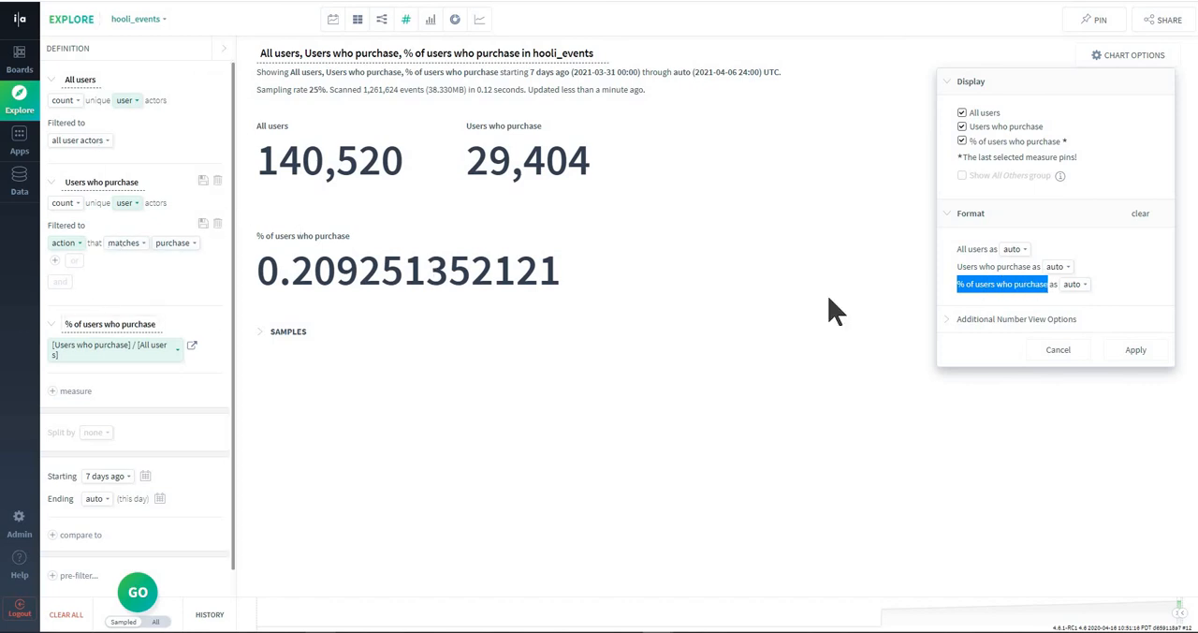
click(959, 285)
drag(959, 286, 1046, 289)
click(1073, 284)
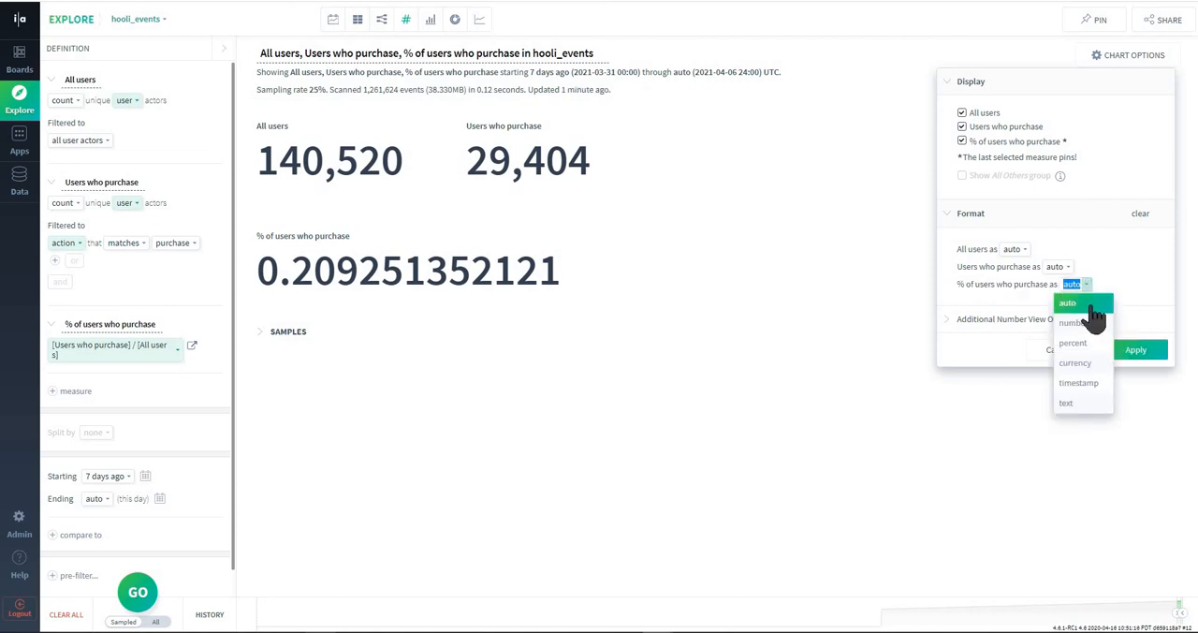
click(1077, 340)
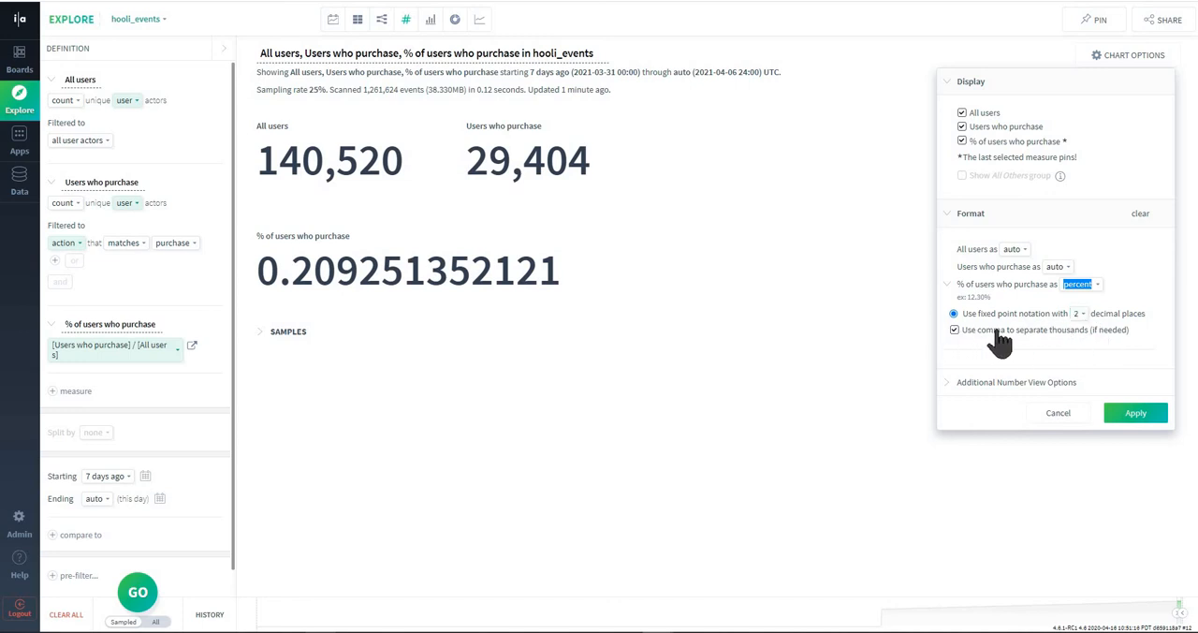
click(1136, 414)
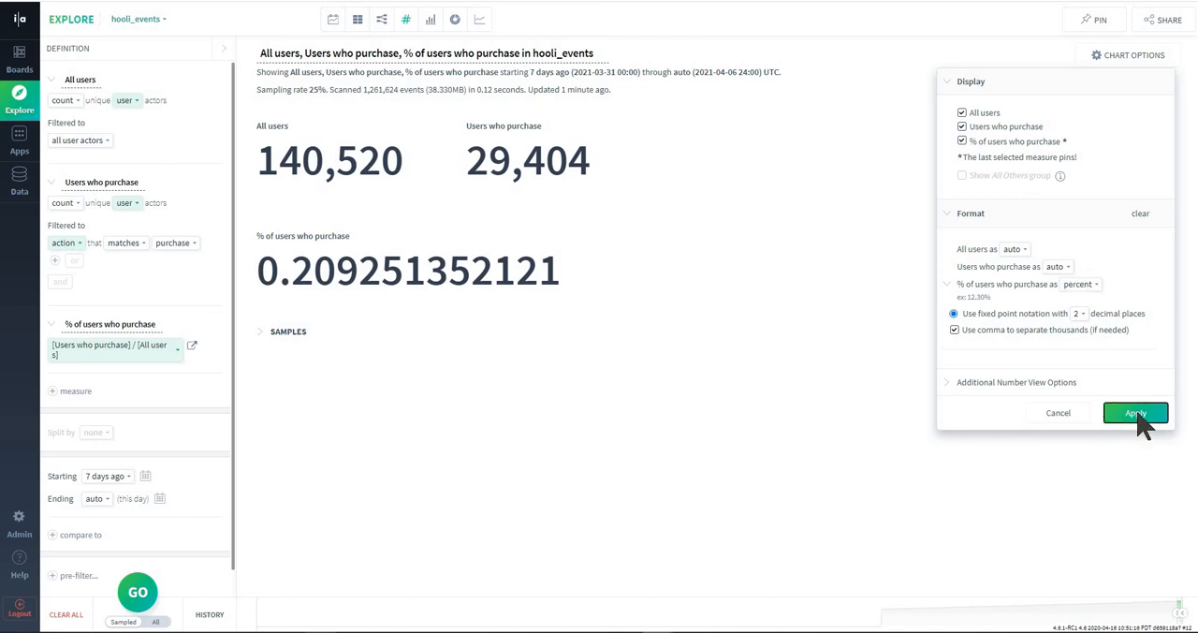
drag(265, 272, 386, 277)
click(345, 271)
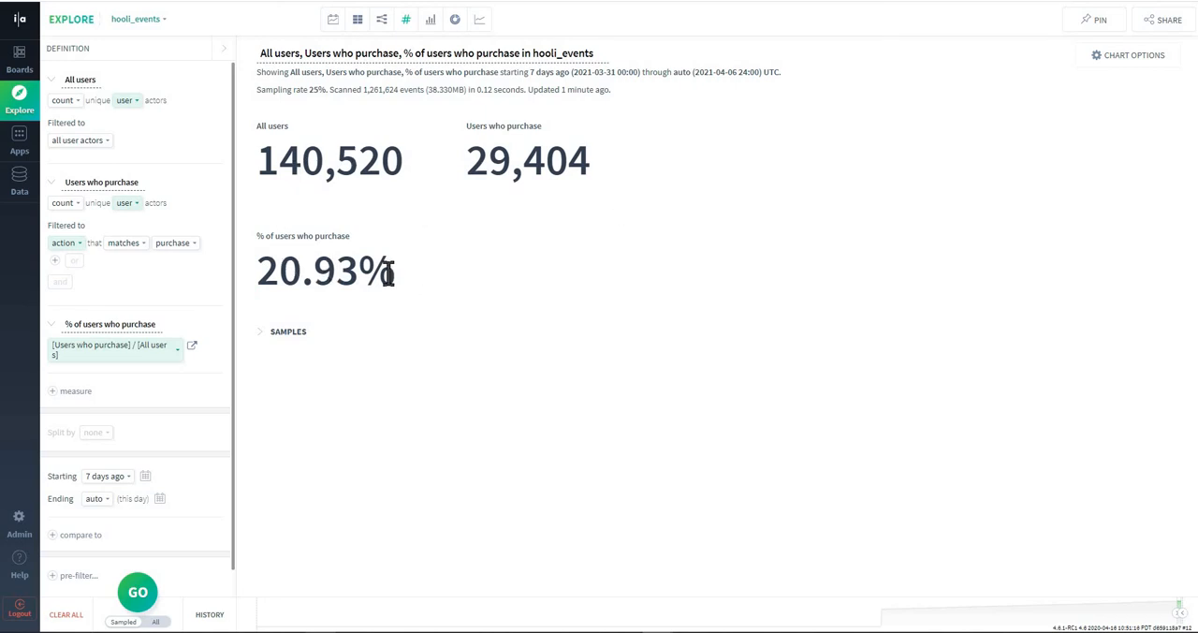
drag(261, 269, 495, 280)
click(563, 290)
- Hide the All users and Users who purchase measures so the chart displays only % of users who purchase
click(1130, 61)
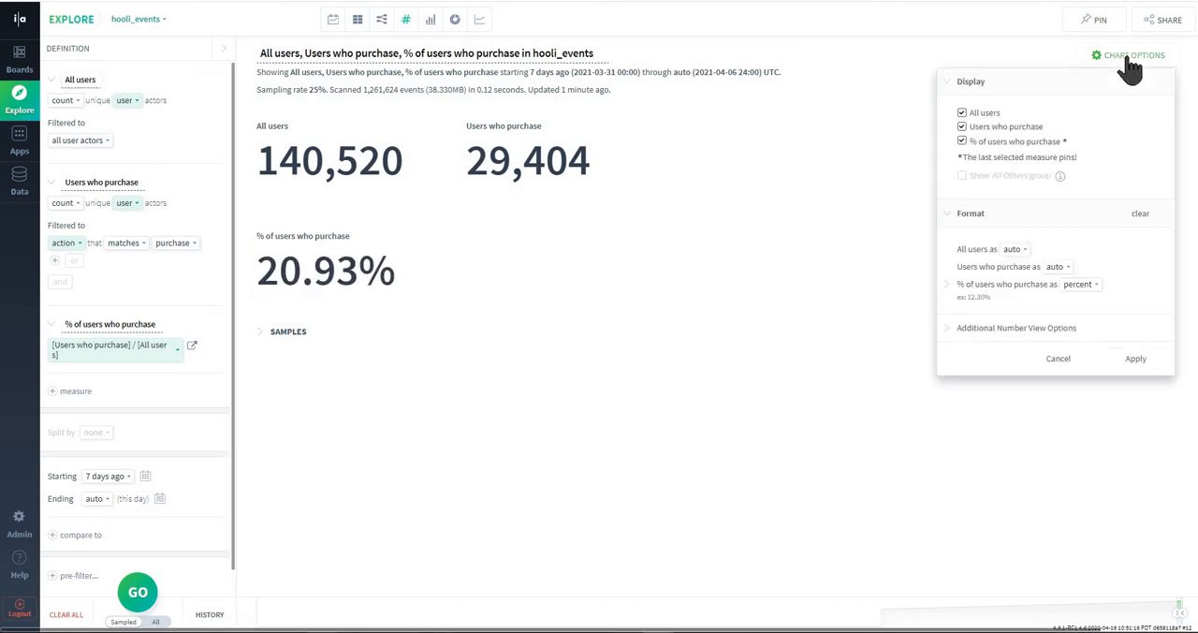
click(962, 113)
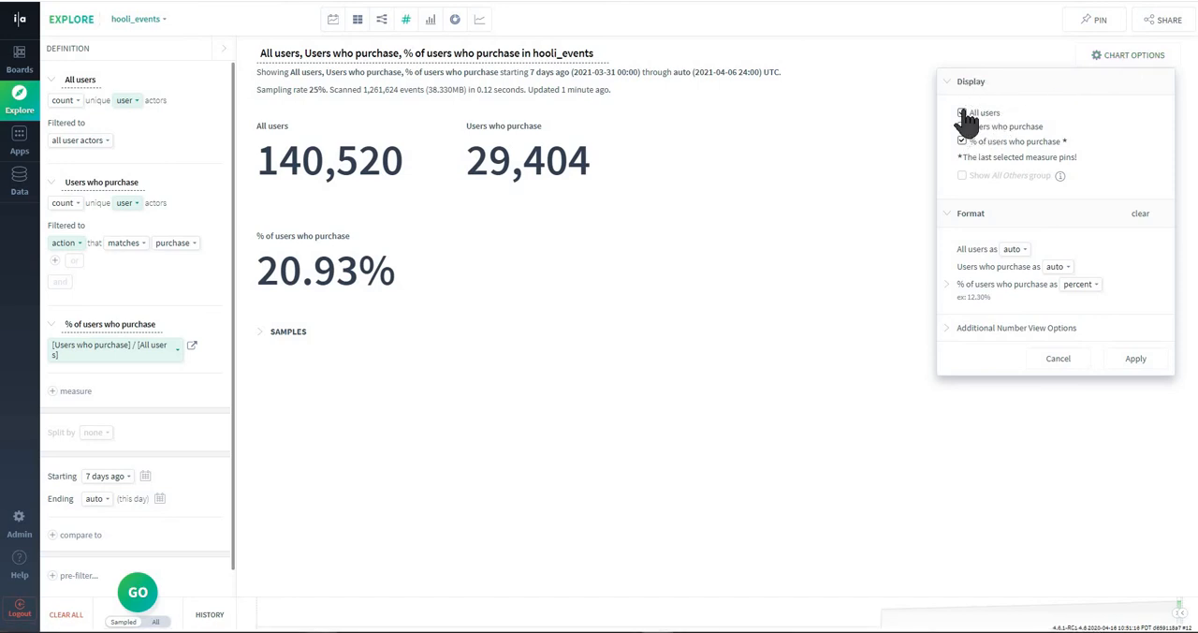
click(962, 126)
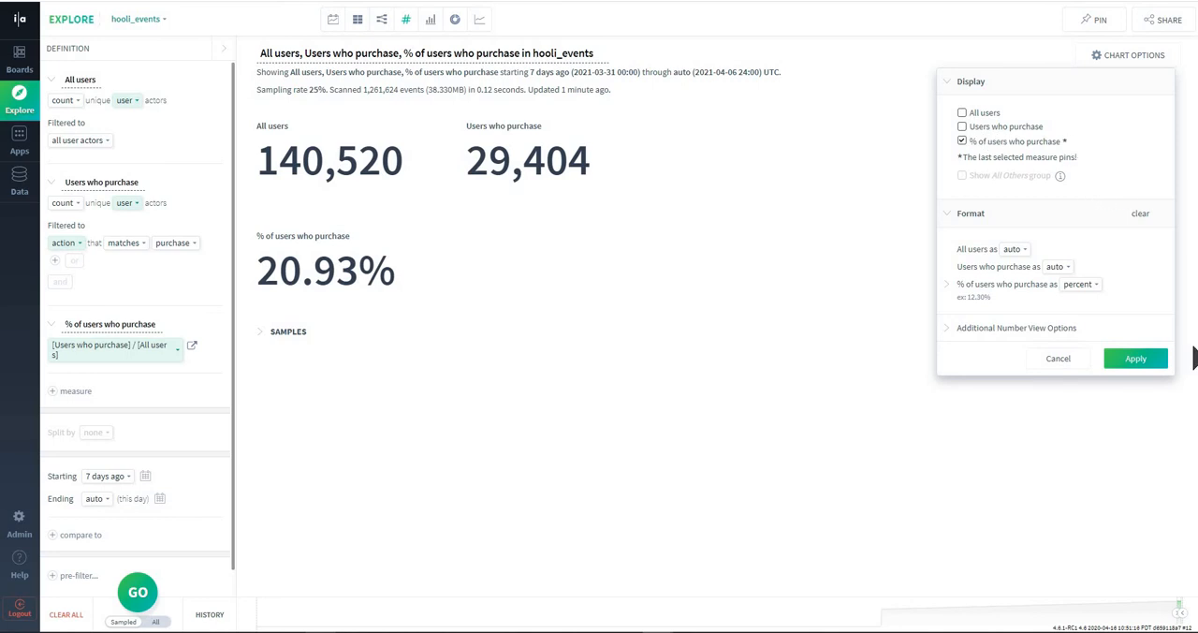
click(1135, 366)
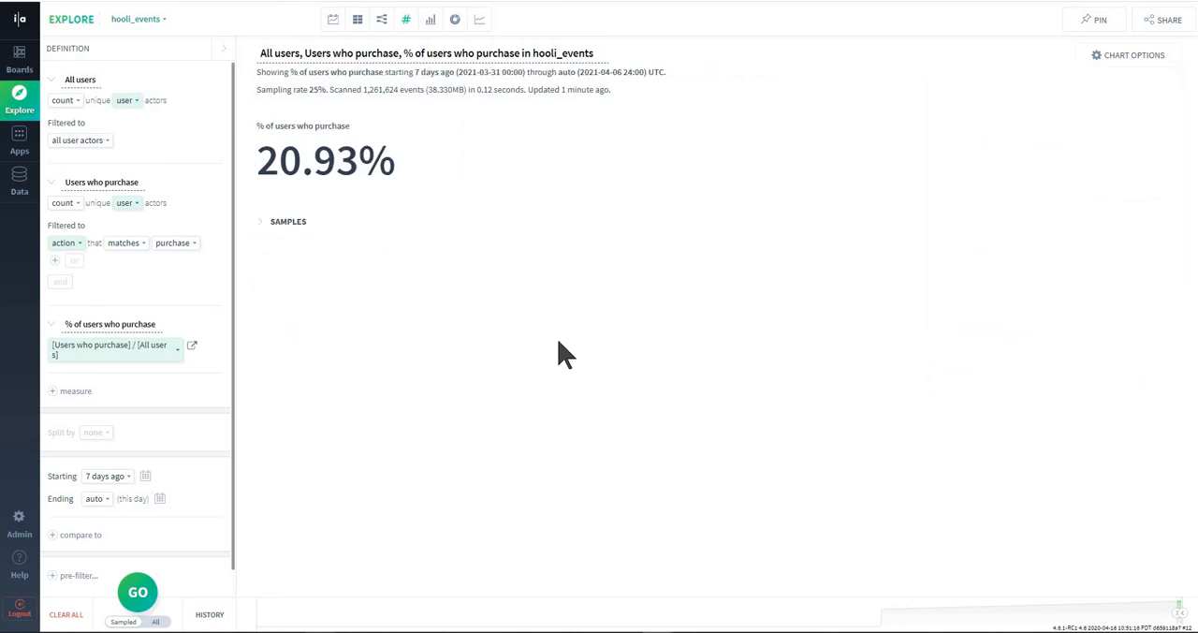
- Pin the query to a new board named "my new dash" and dismiss the notification
click(1089, 21)
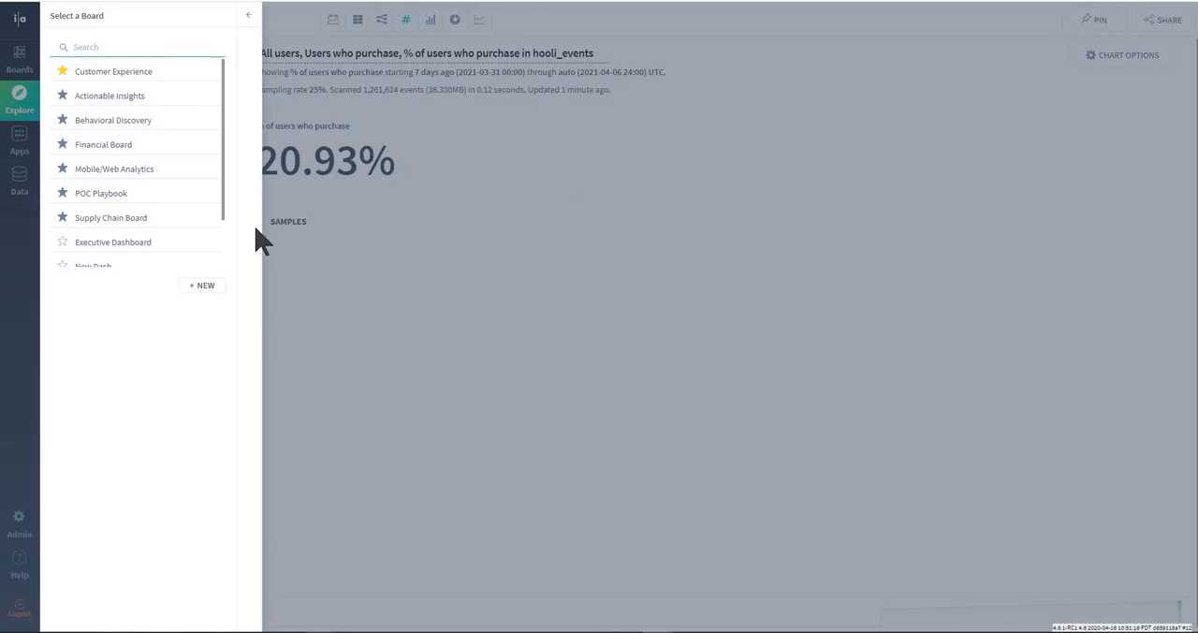
click(205, 286)
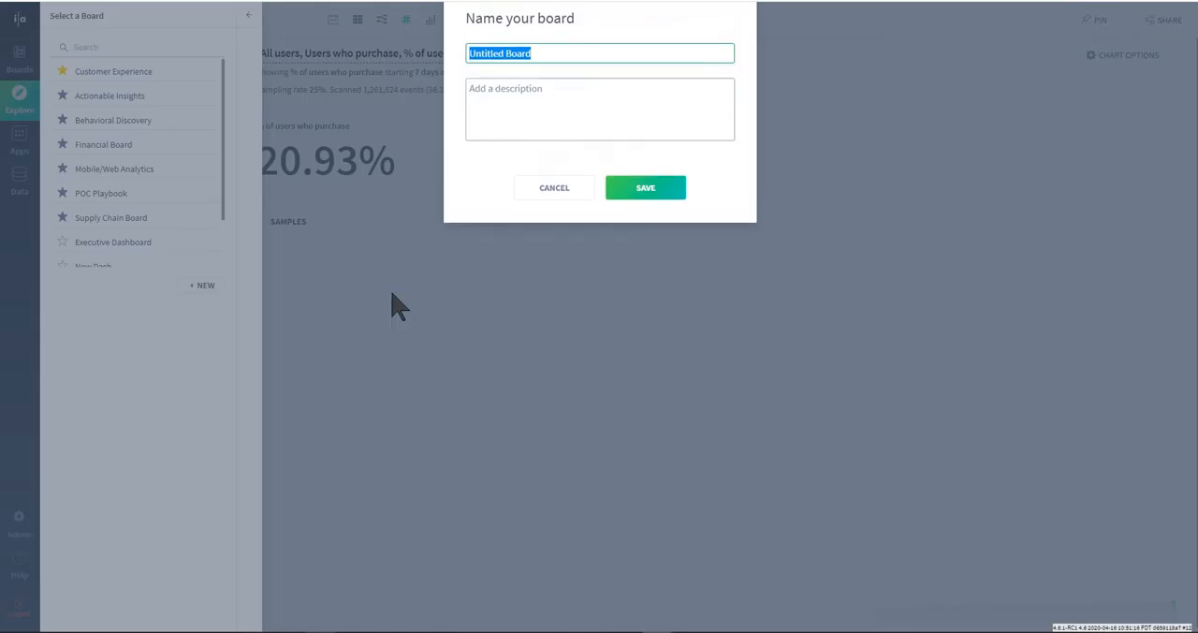
text(my new dash)
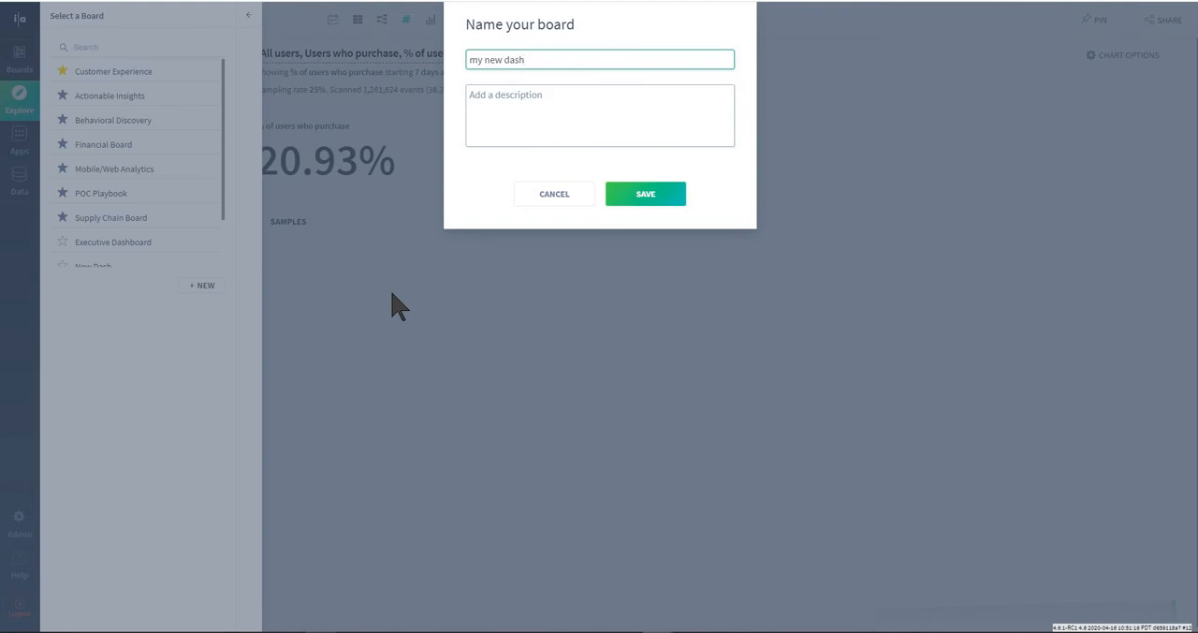
click(648, 198)
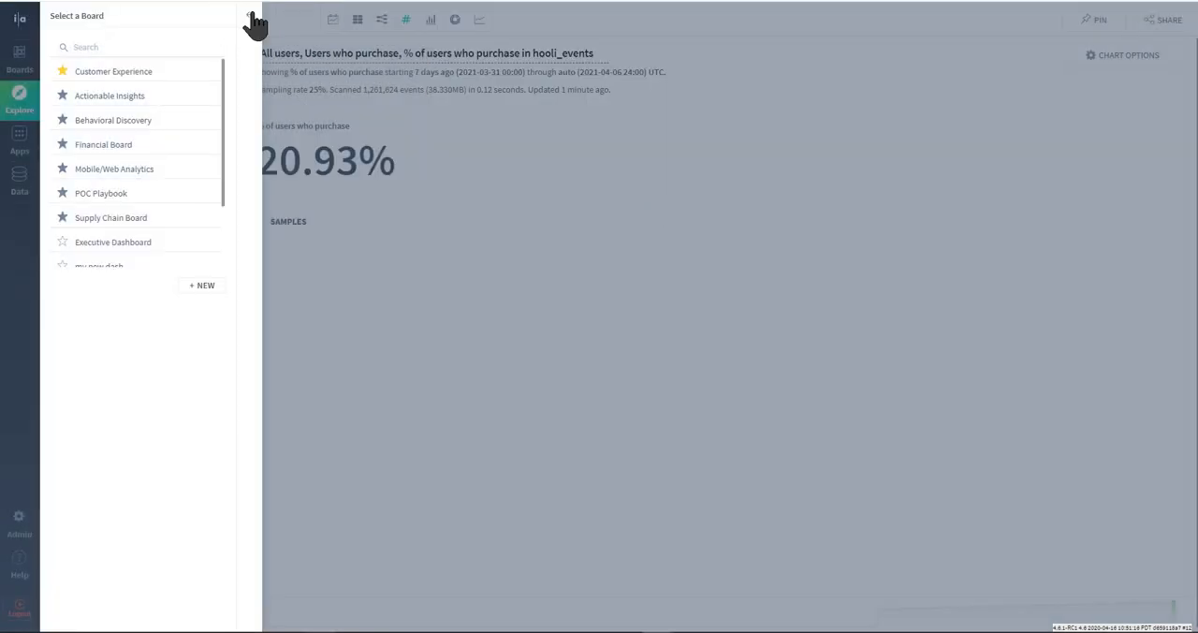
click(251, 16)
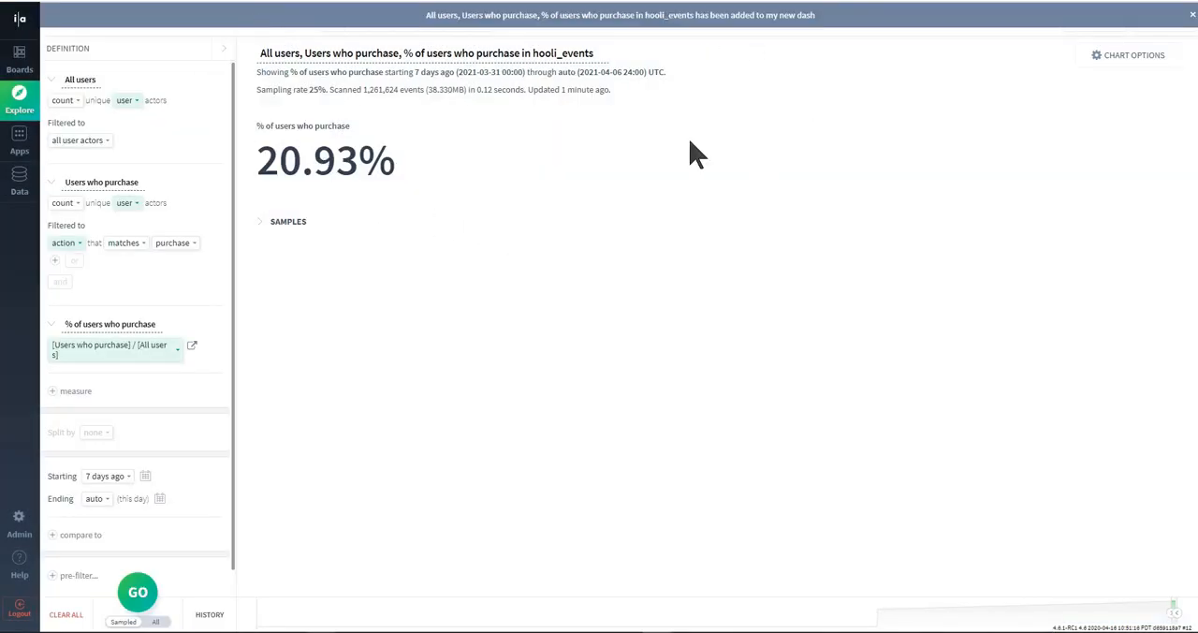
click(1189, 19)
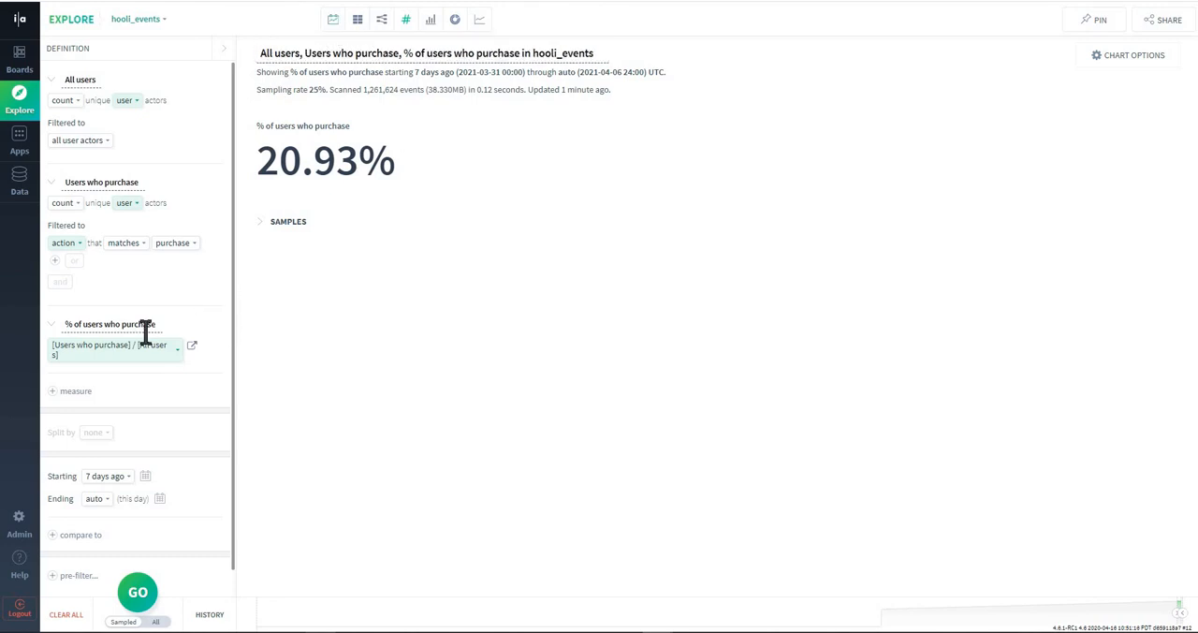
- Switch the % of users who purchase chart to the time view and check its chart options
click(334, 24)
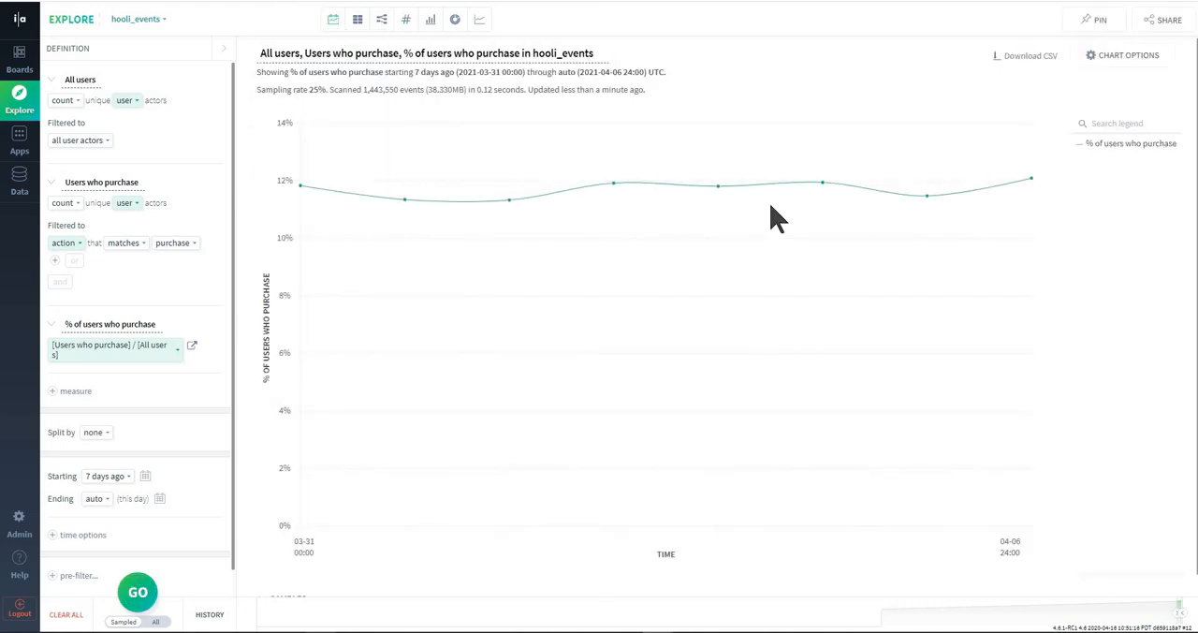
mouse_move(810, 193)
click(1129, 62)
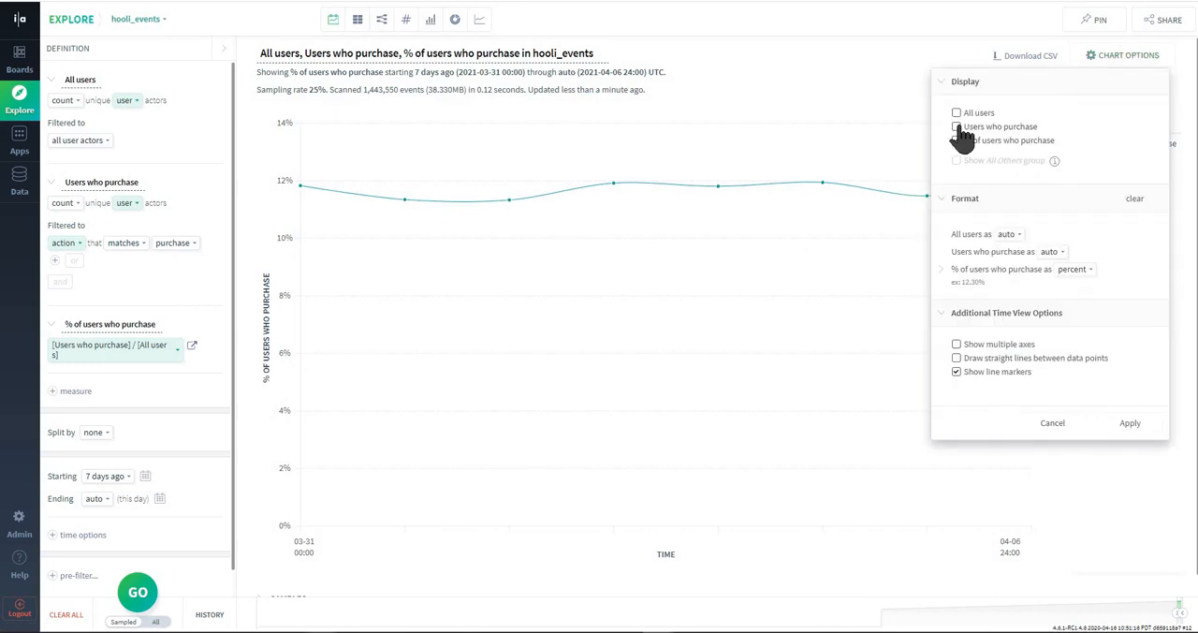
click(845, 83)
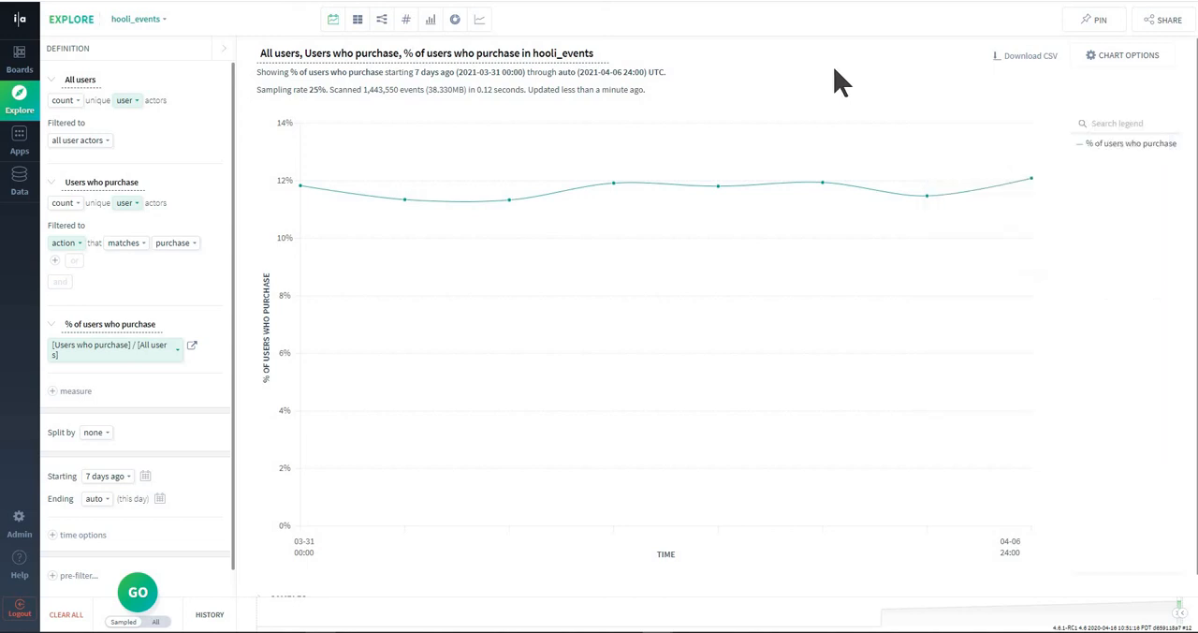
- Examine the daily data points along the % of users who purchase line
mouse_move(508, 209)
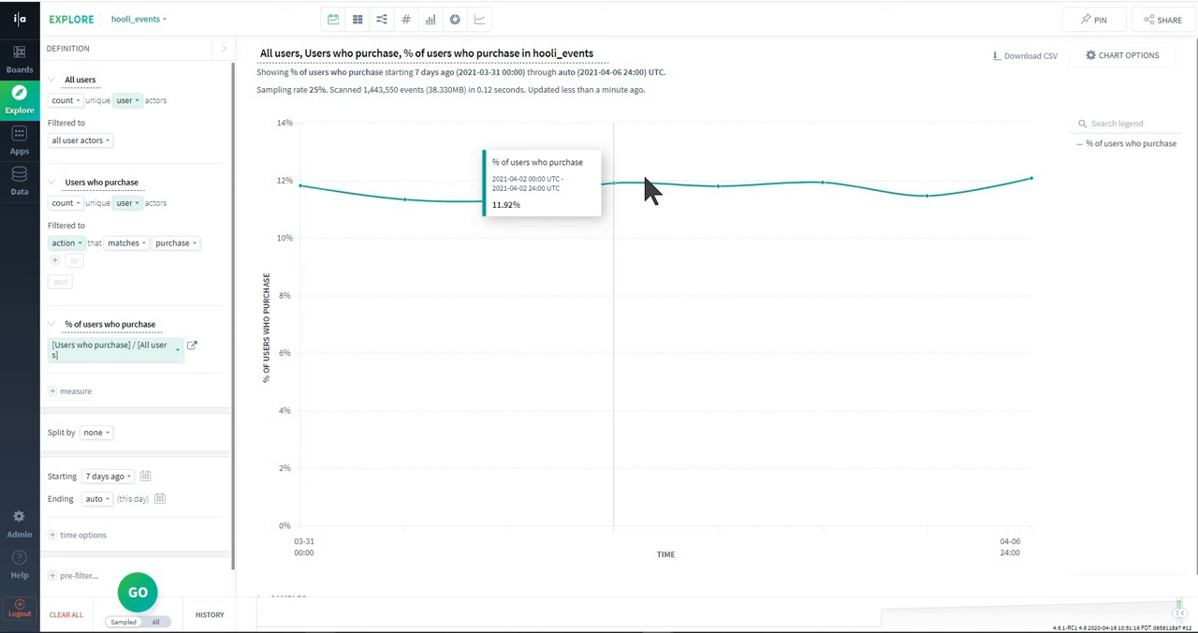
click(333, 24)
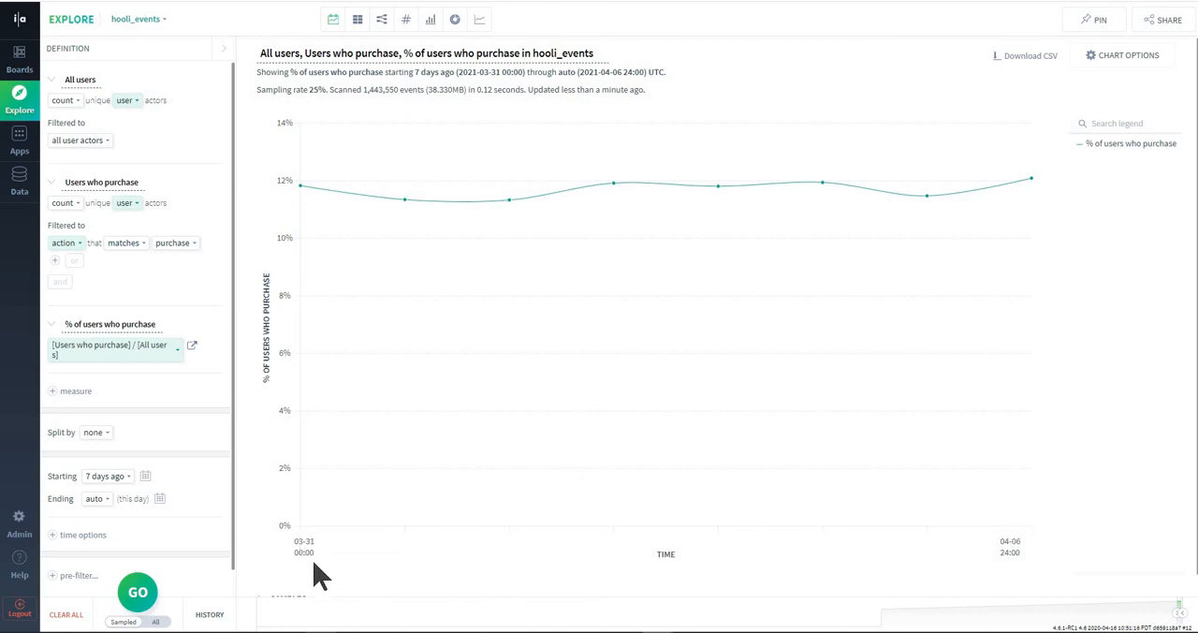
mouse_move(297, 541)
mouse_down()
mouse_move(327, 544)
mouse_move(299, 543)
mouse_up()
mouse_move(301, 186)
mouse_move(379, 225)
mouse_move(404, 200)
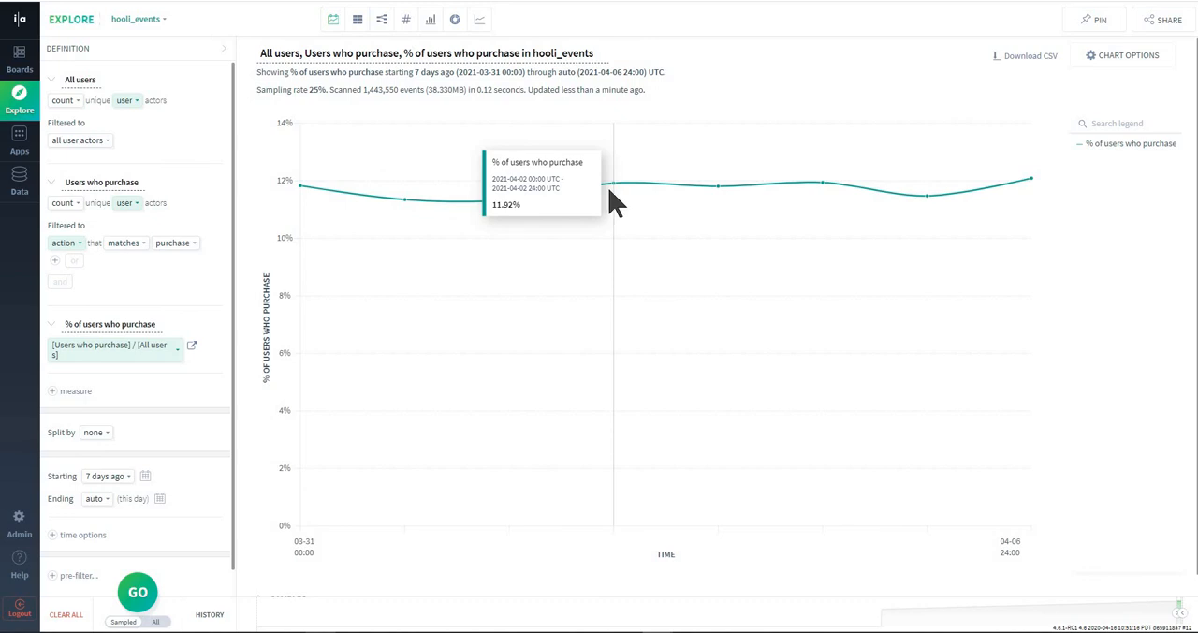
- Show All users alongside % of users who purchase in the time chart and inspect both lines' values for 2021-04-02
click(1131, 60)
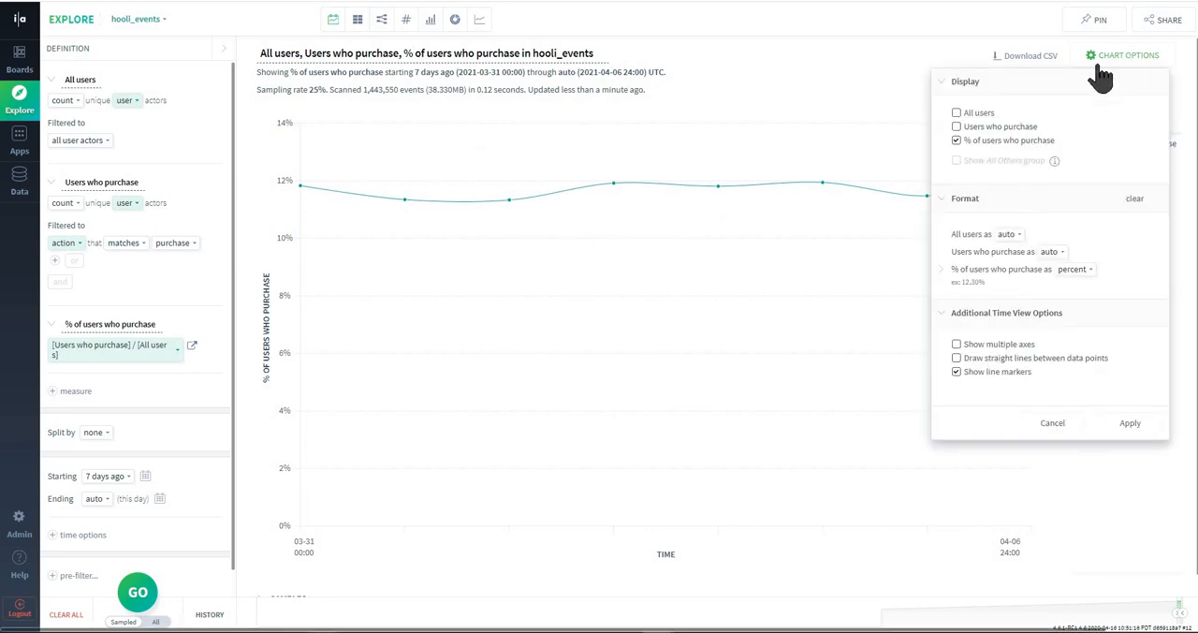
click(957, 113)
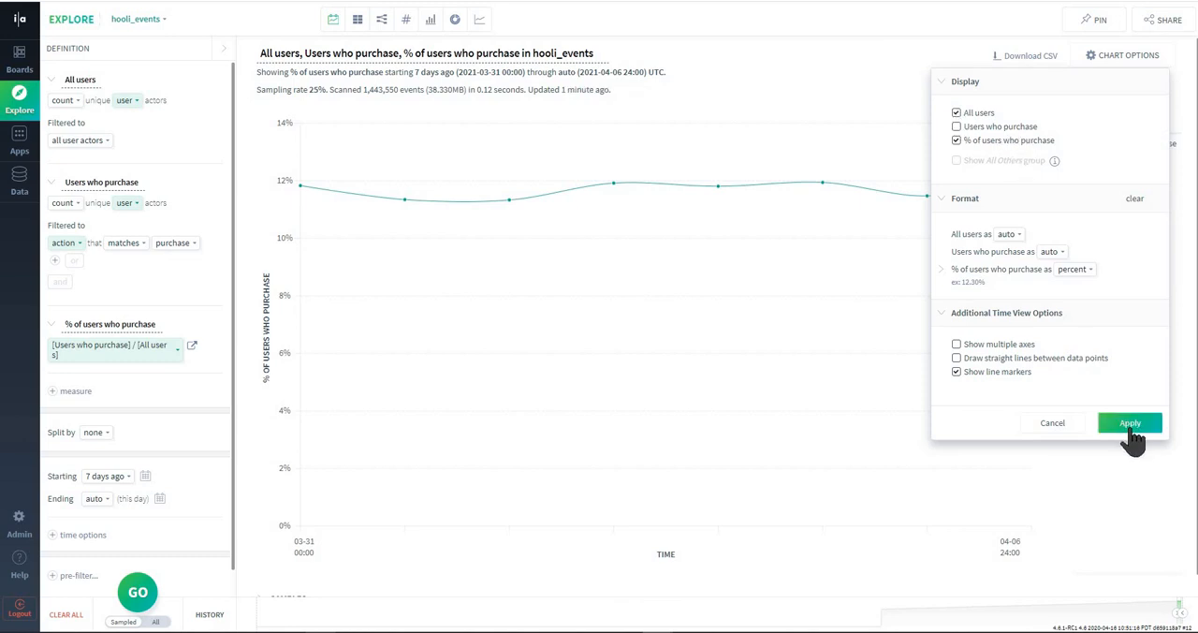
click(1131, 426)
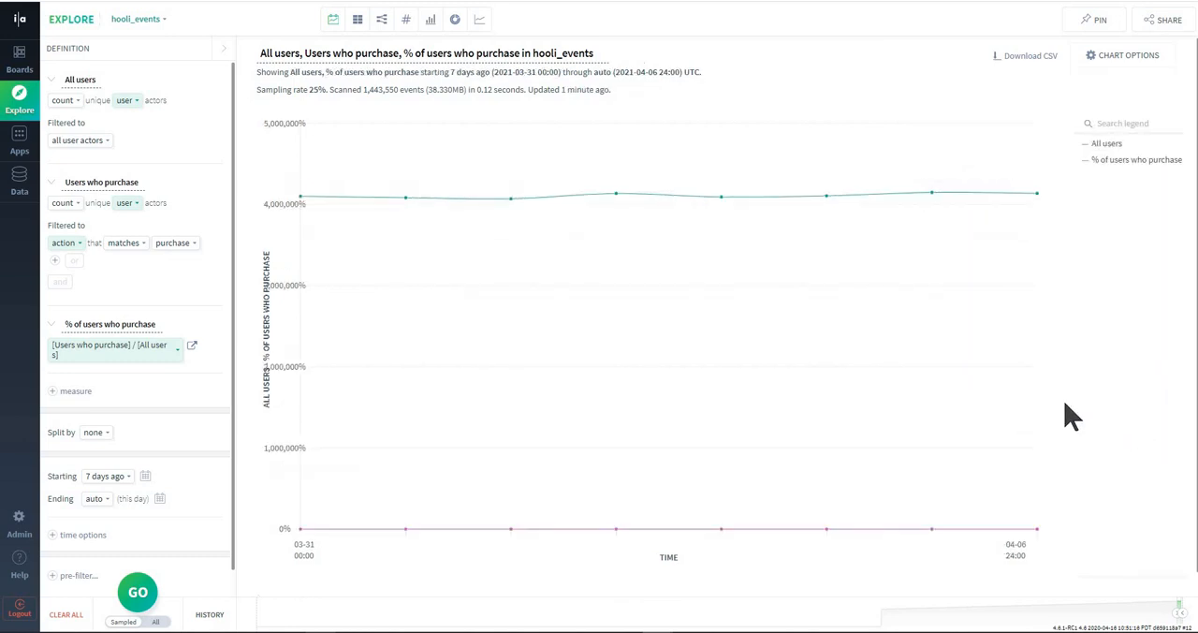
mouse_move(625, 201)
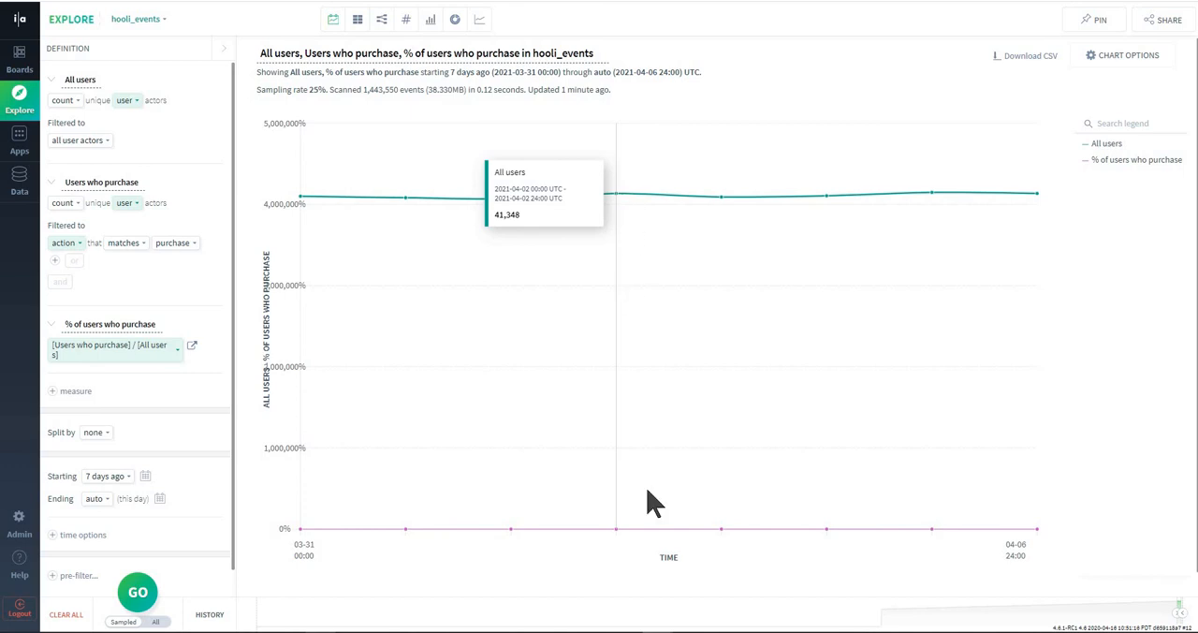
mouse_move(612, 534)
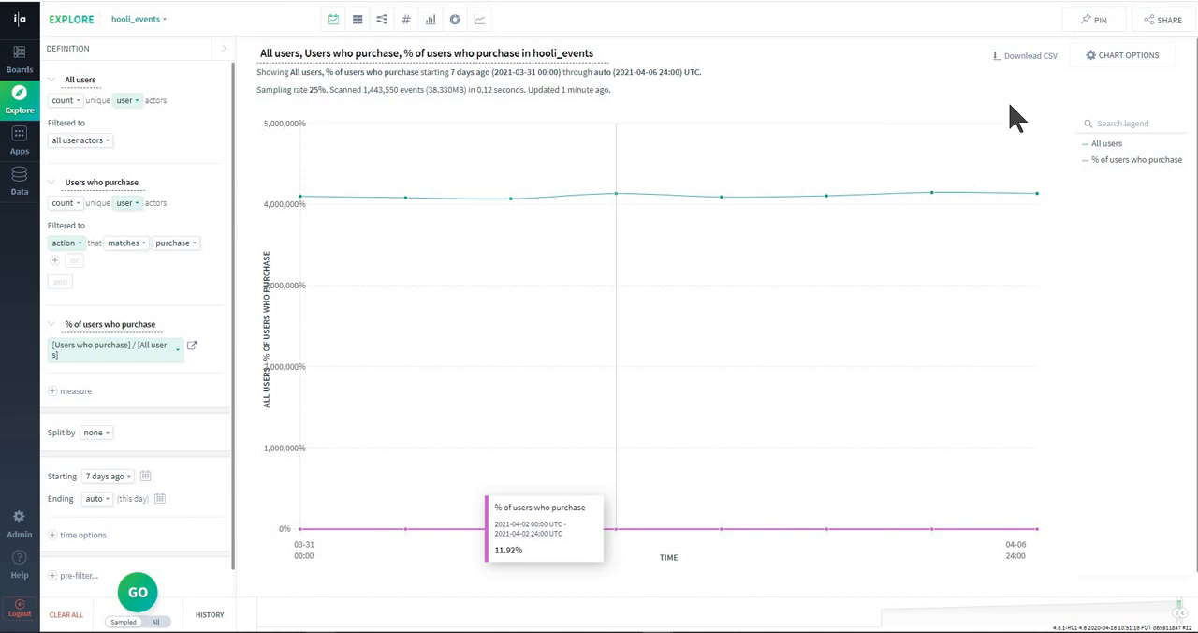
- Enable multiple axes for the time chart, apply the change, and compare the All users and % of users who purchase lines
click(1110, 58)
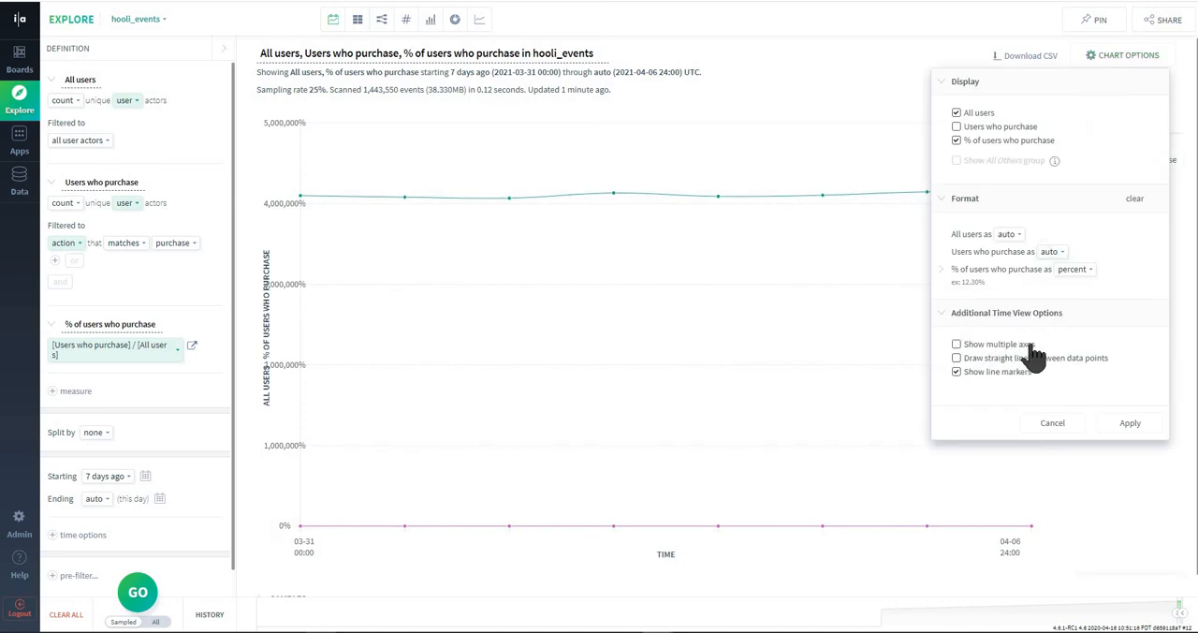
click(957, 345)
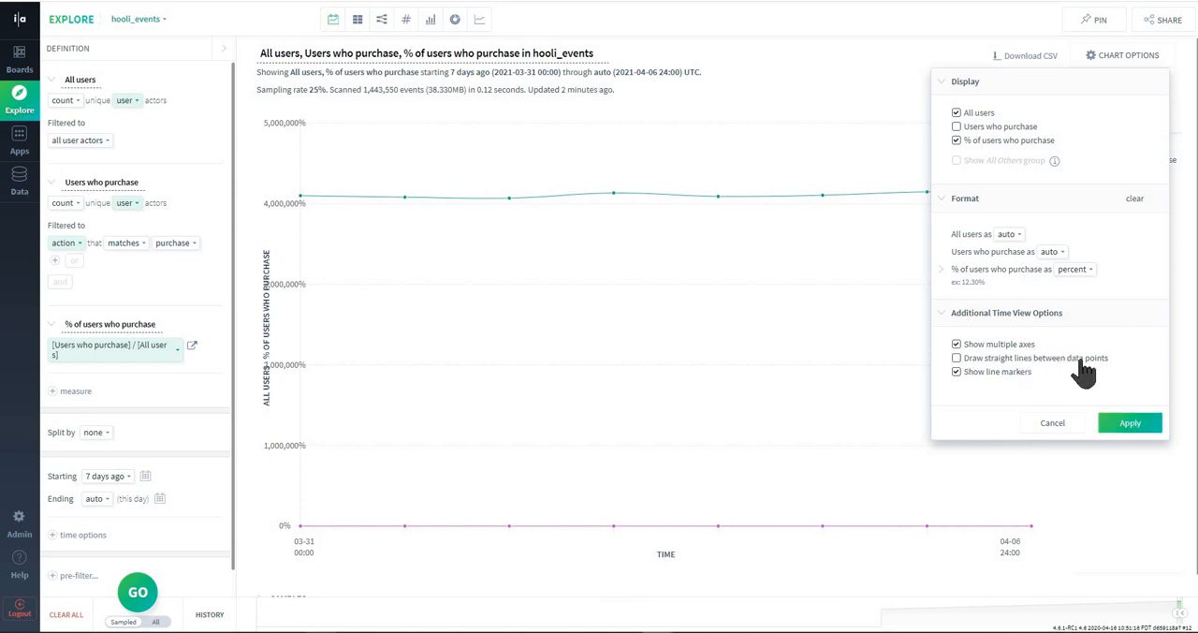
click(1131, 424)
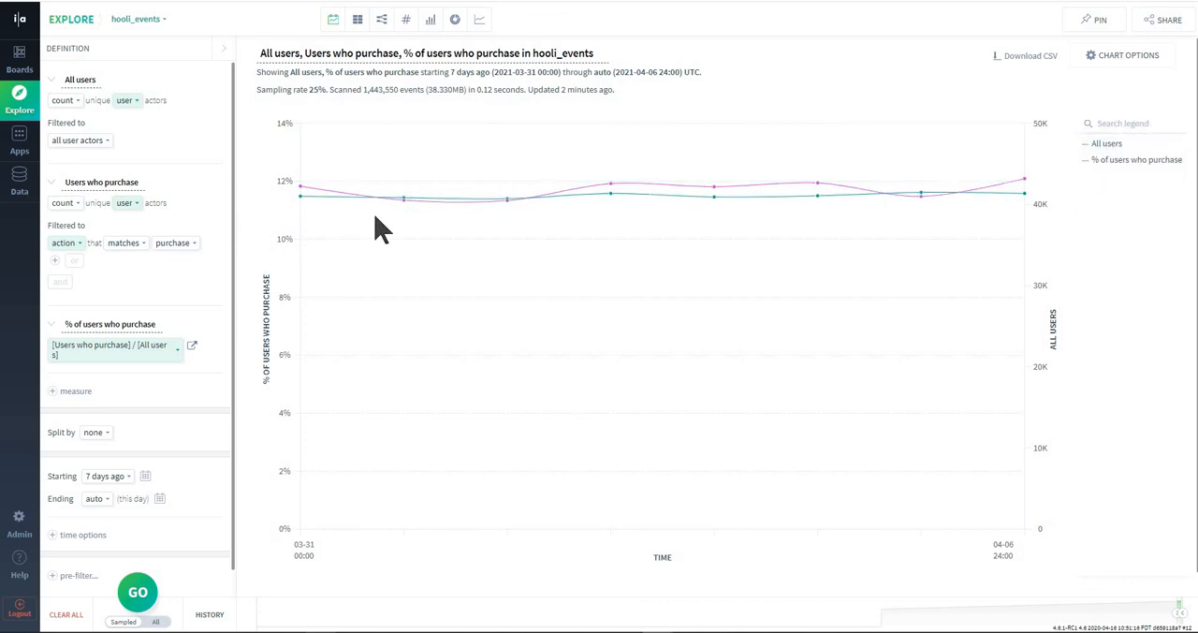
mouse_move(406, 221)
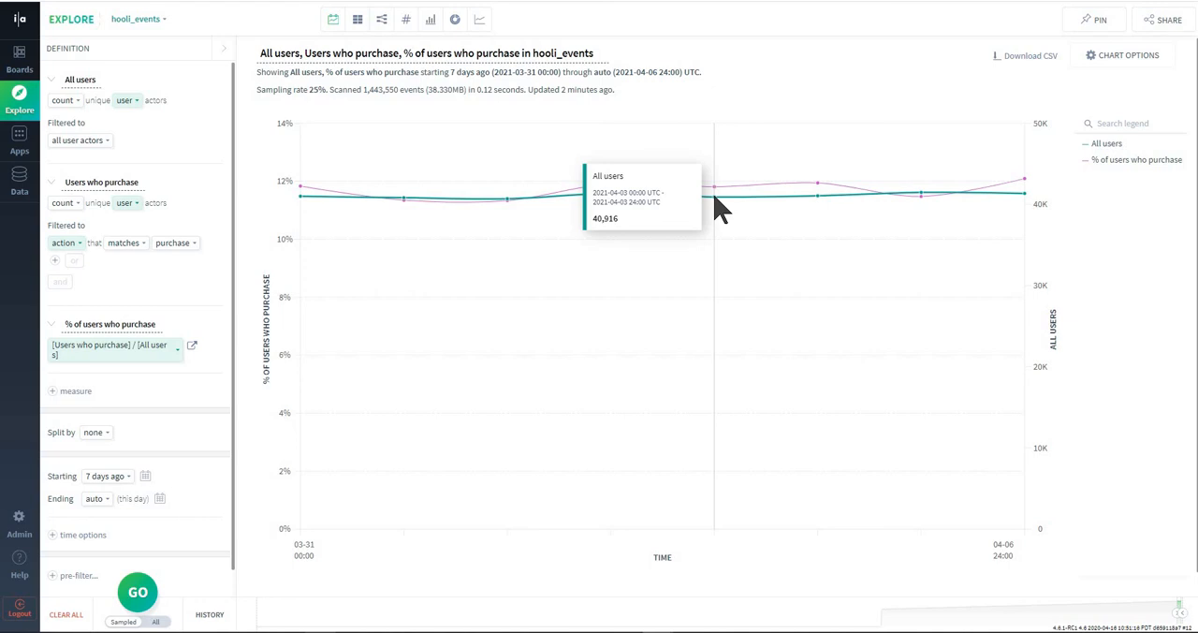
click(1126, 58)
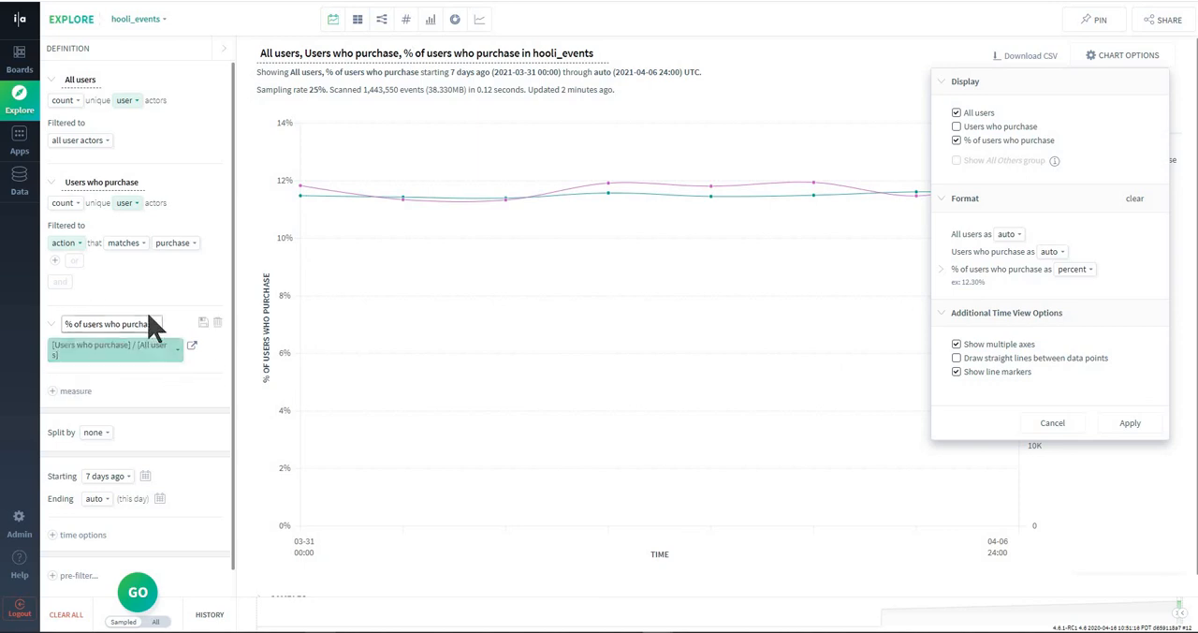
click(1053, 423)
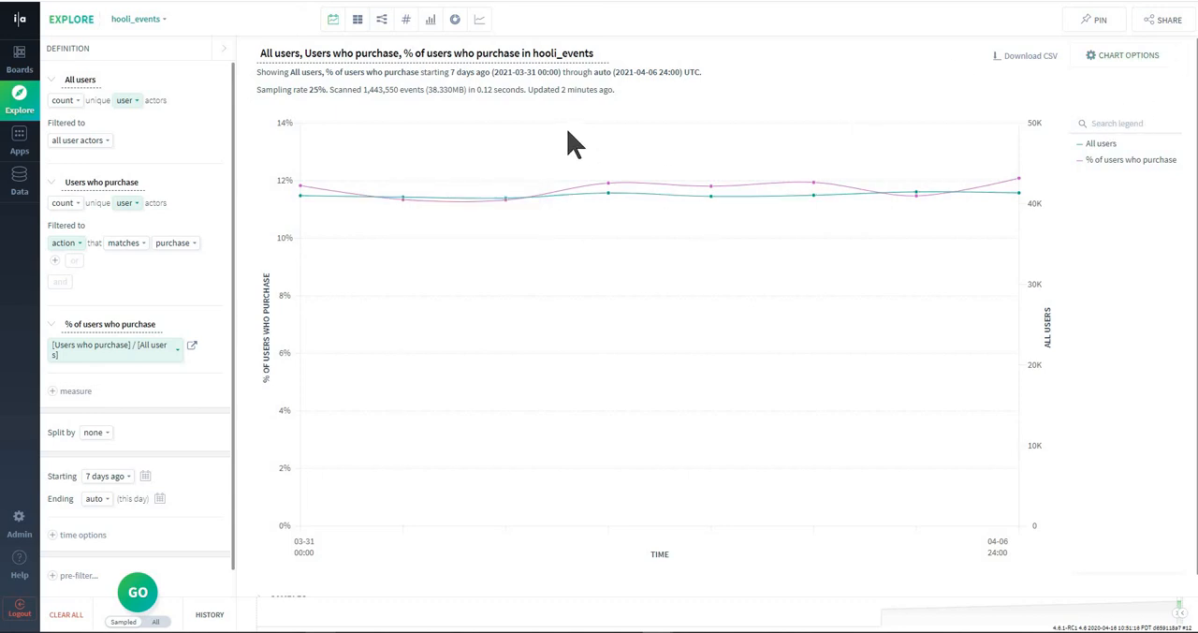
- Redefine the % of users who purchase measure's formula as [Users who purchase] / [All users] * 100
click(97, 354)
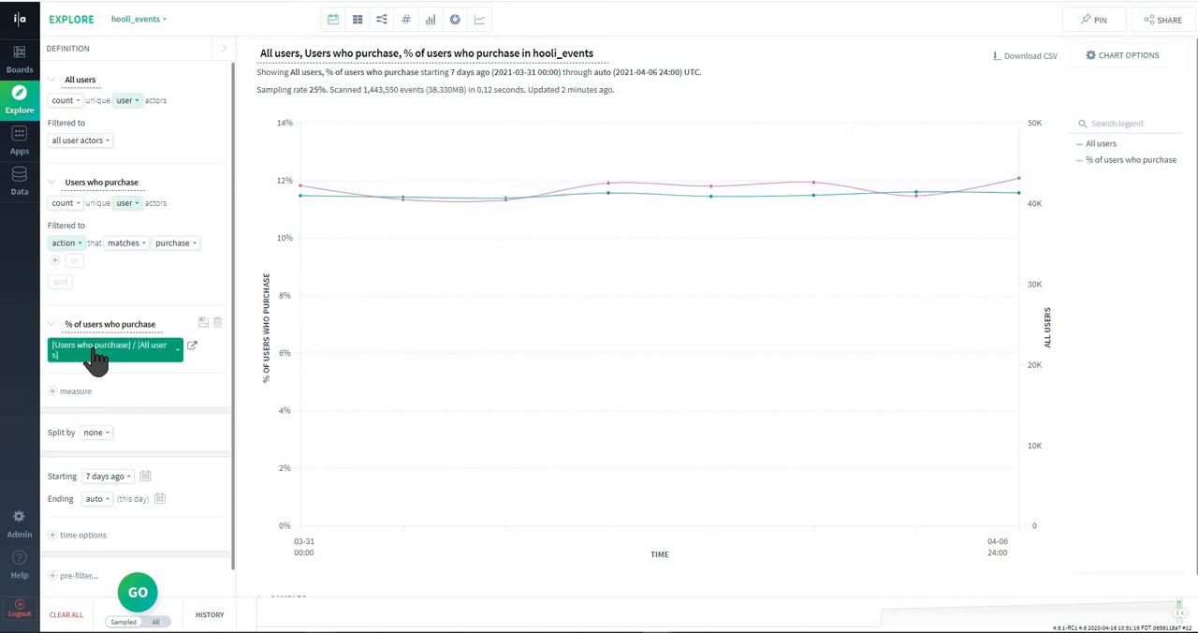
click(94, 352)
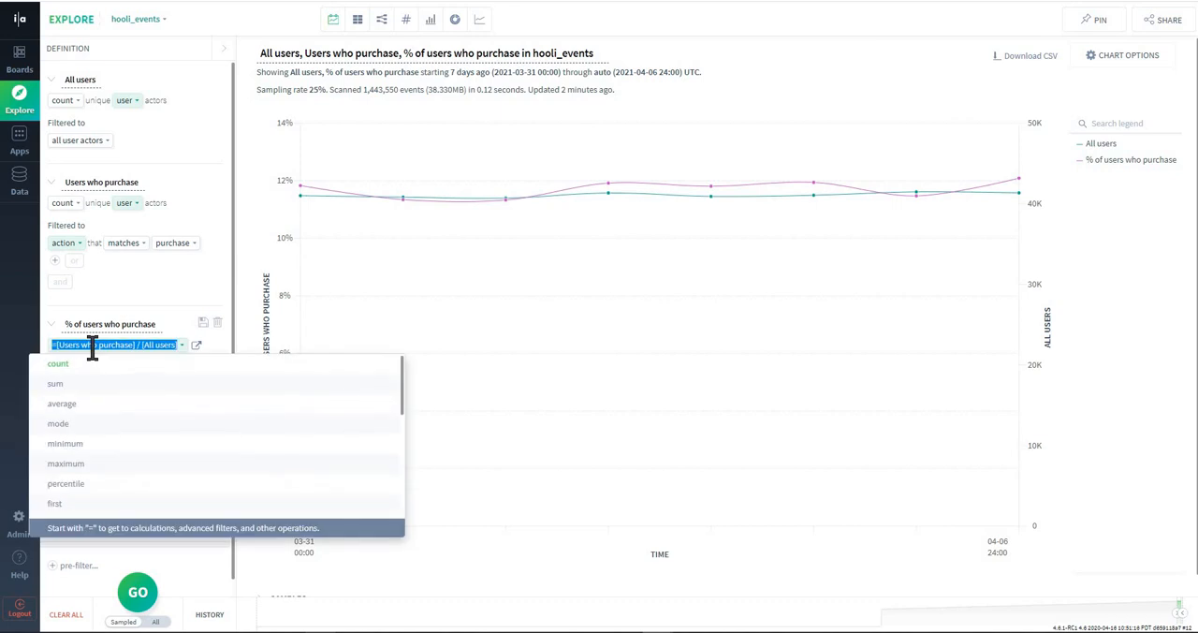
text(=)
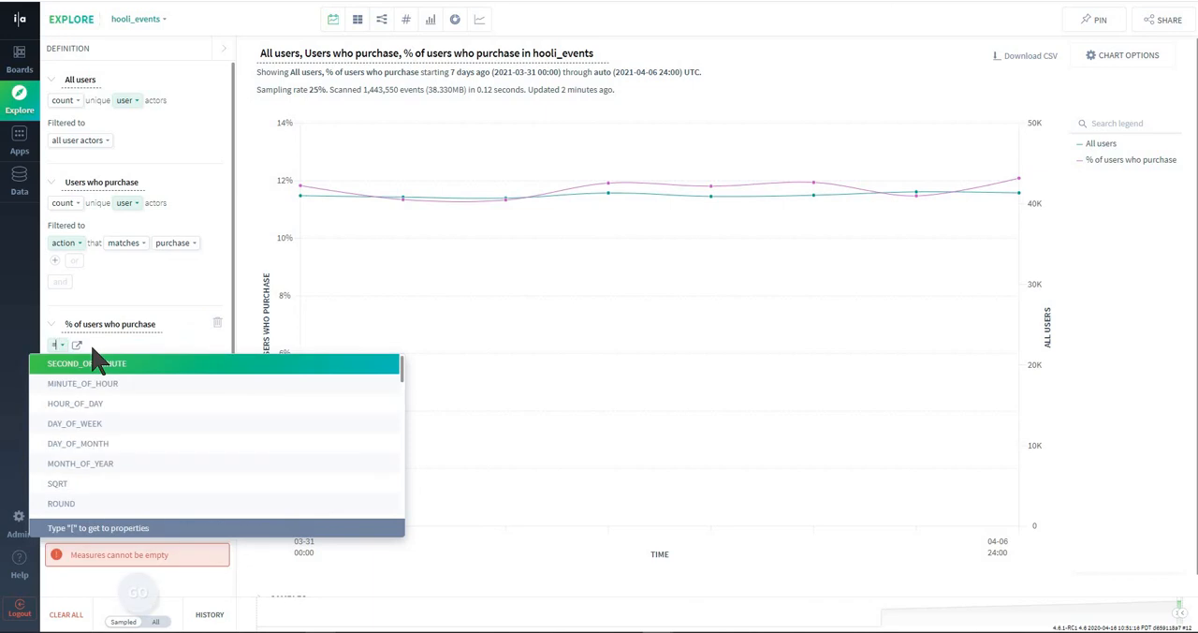
text(([)
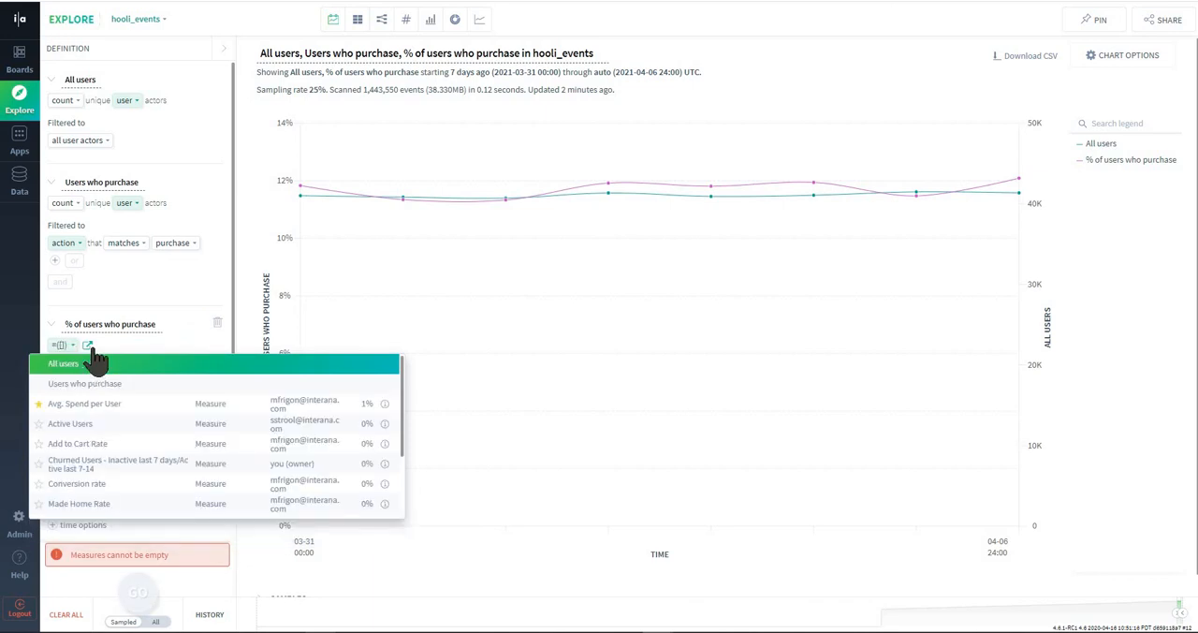
click(130, 382)
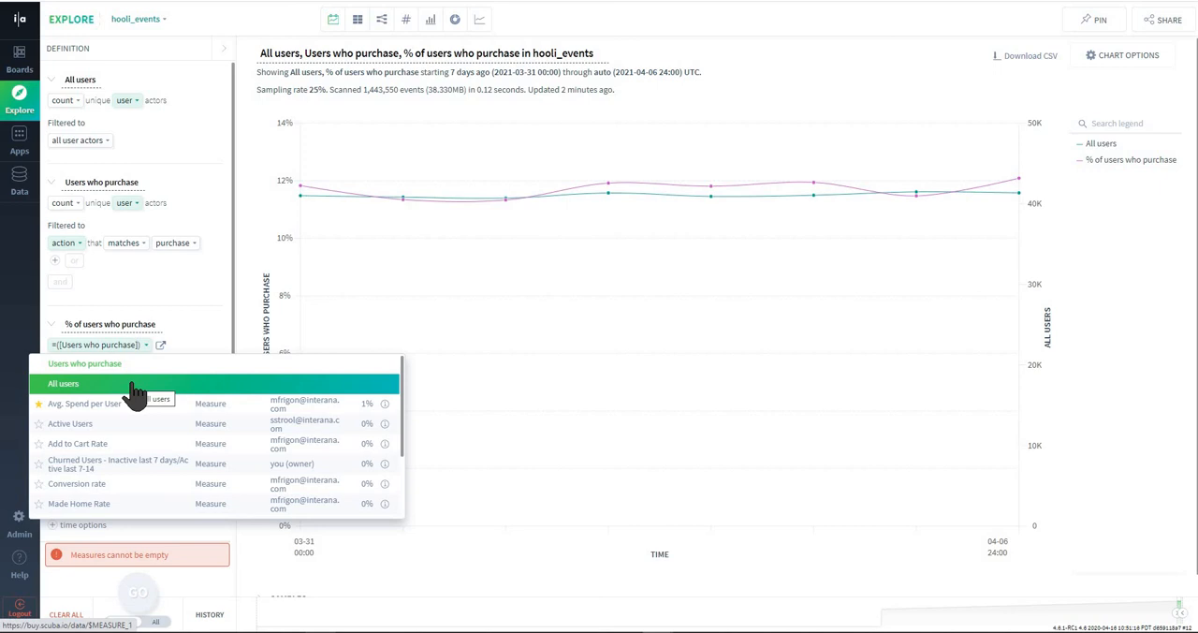
text(/[)
click(135, 391)
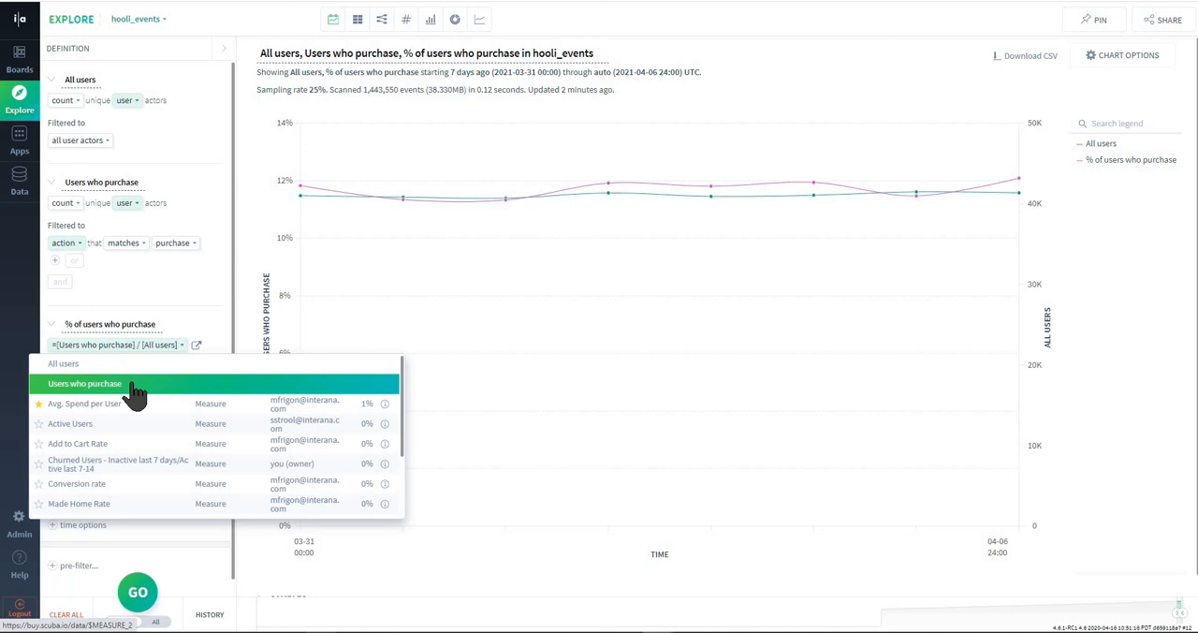
text(*100)
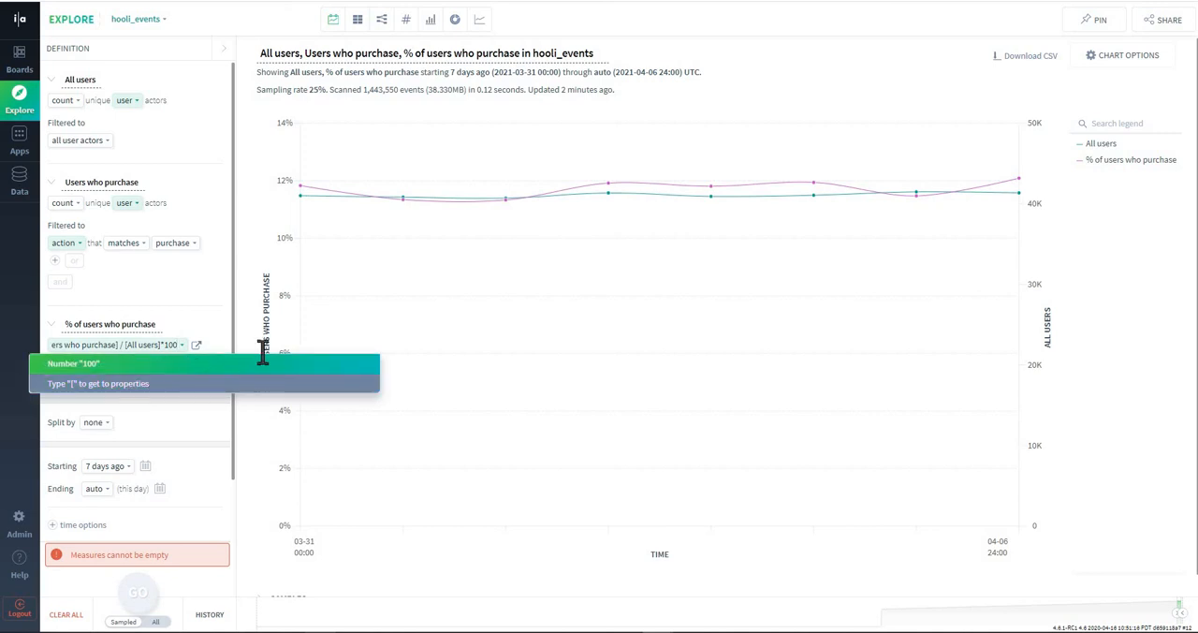
key(Return)
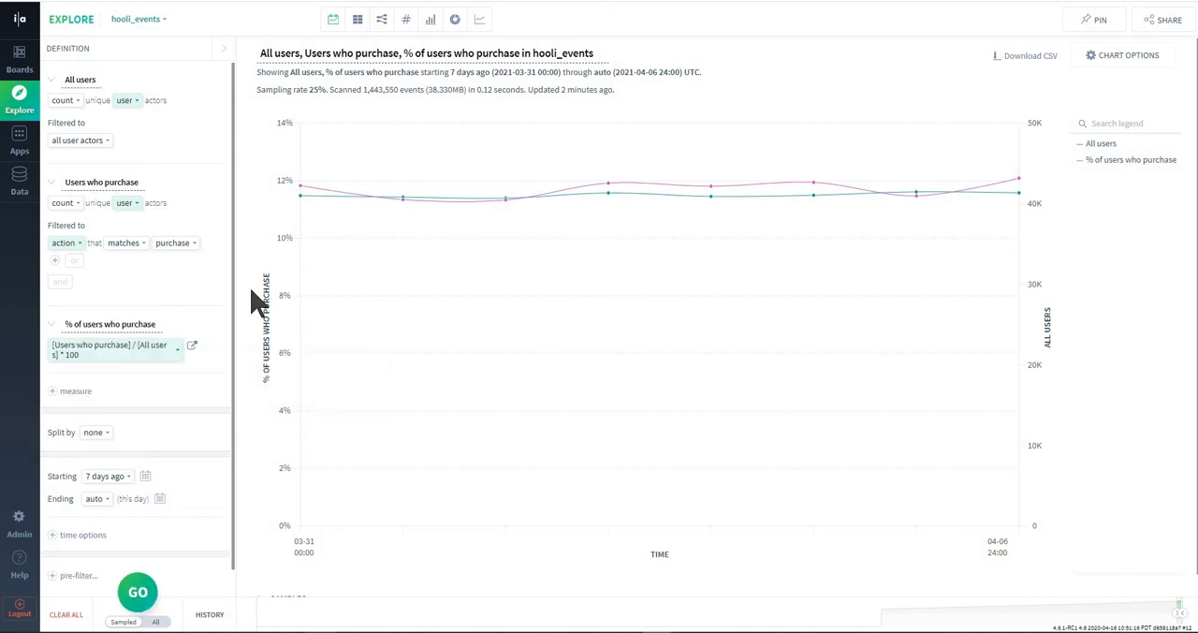